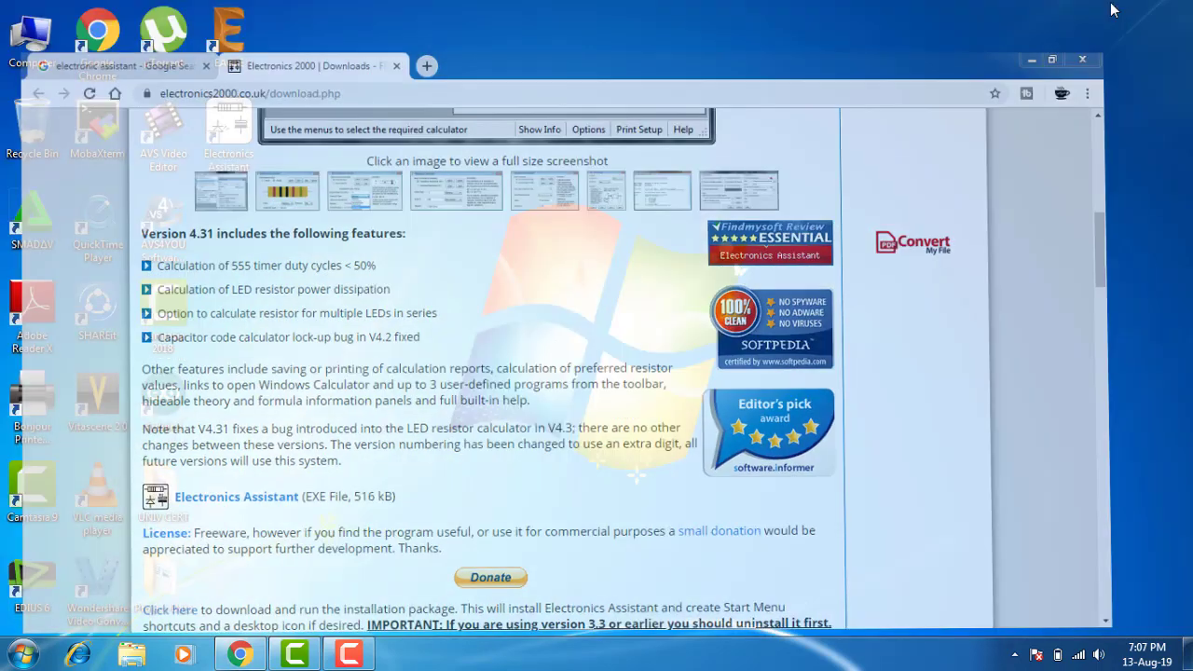
- Launch Electronics Assistant, dismiss its About window and maximize the main window
click(22, 654)
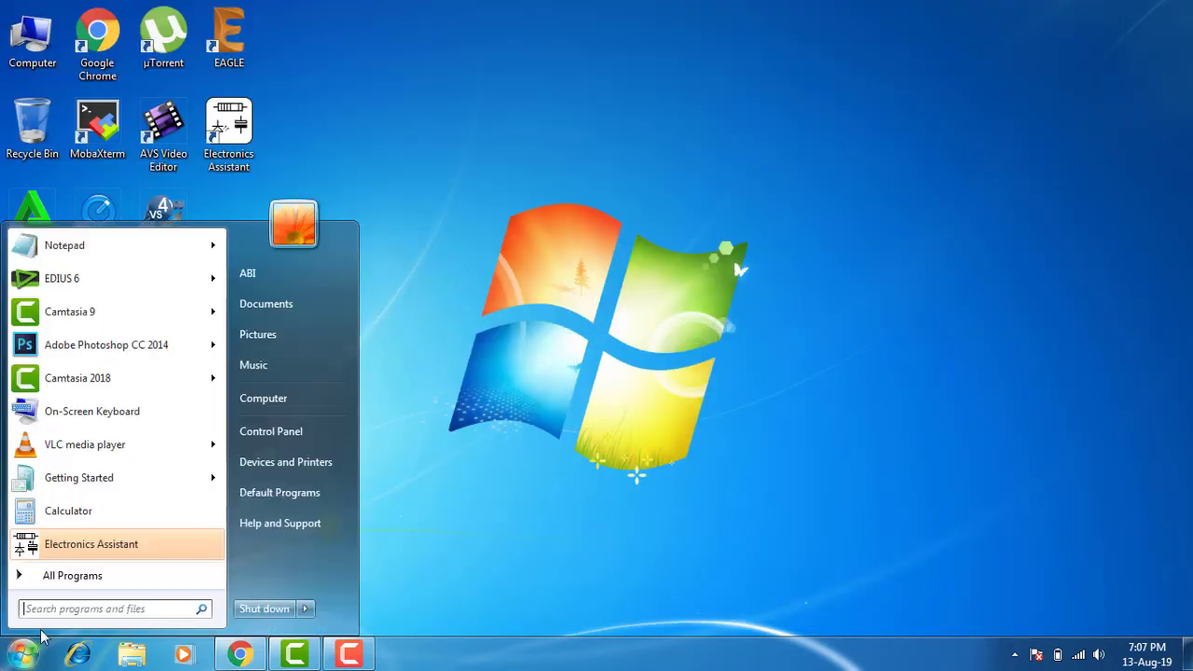
click(144, 553)
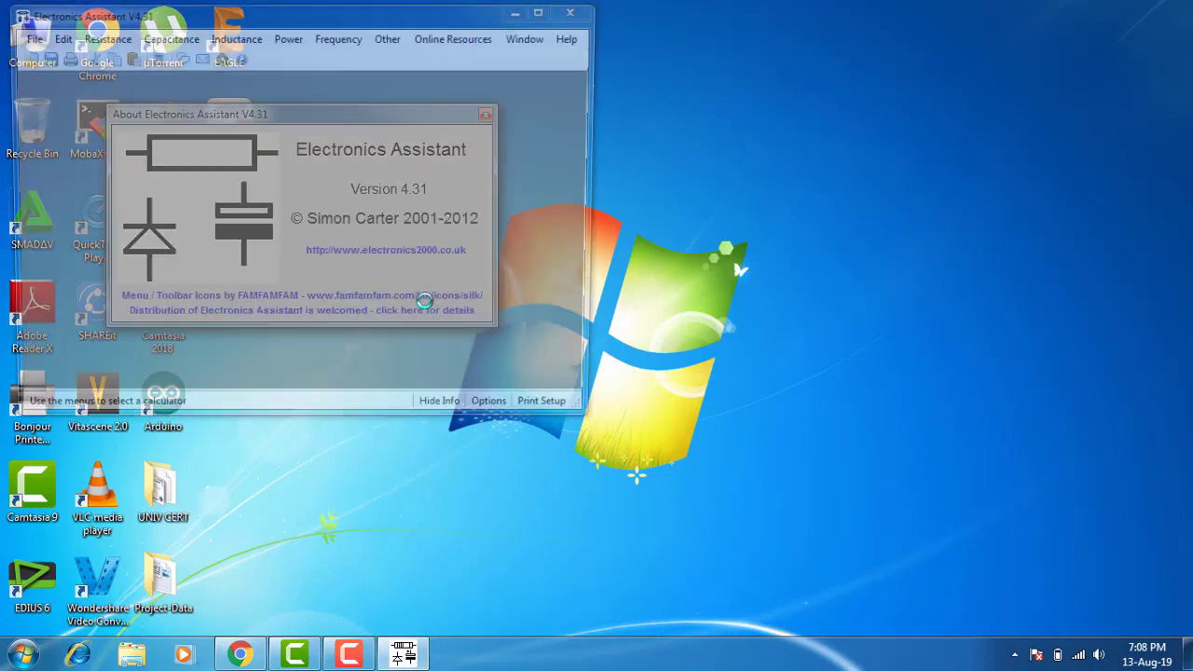
click(483, 113)
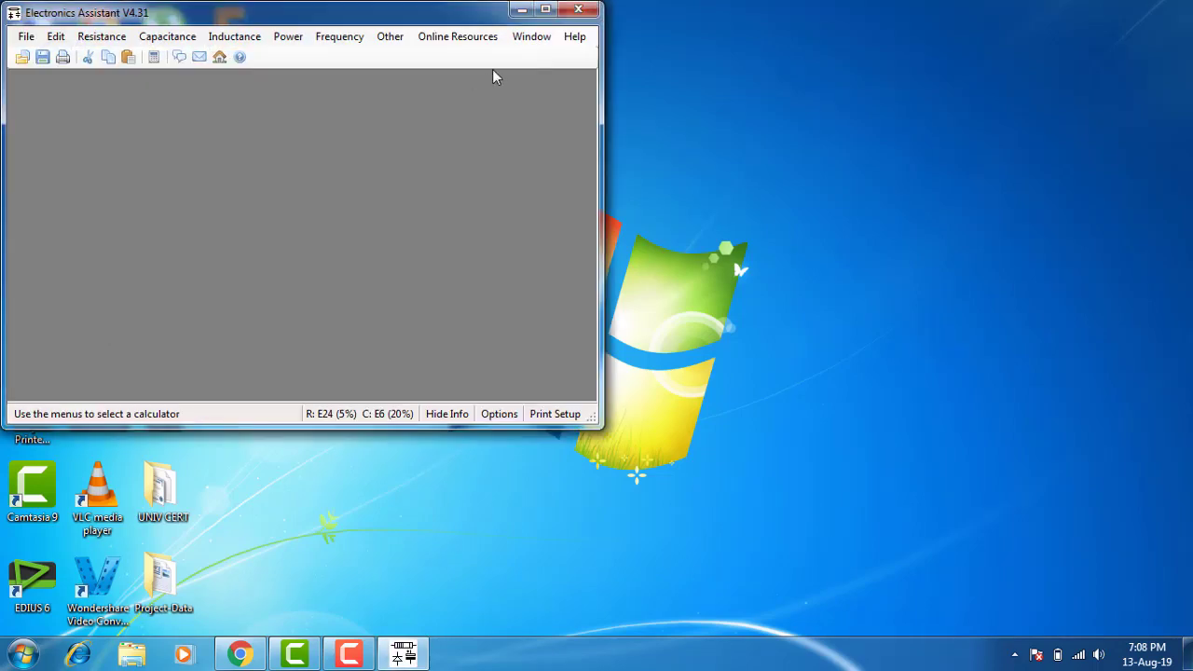
click(546, 10)
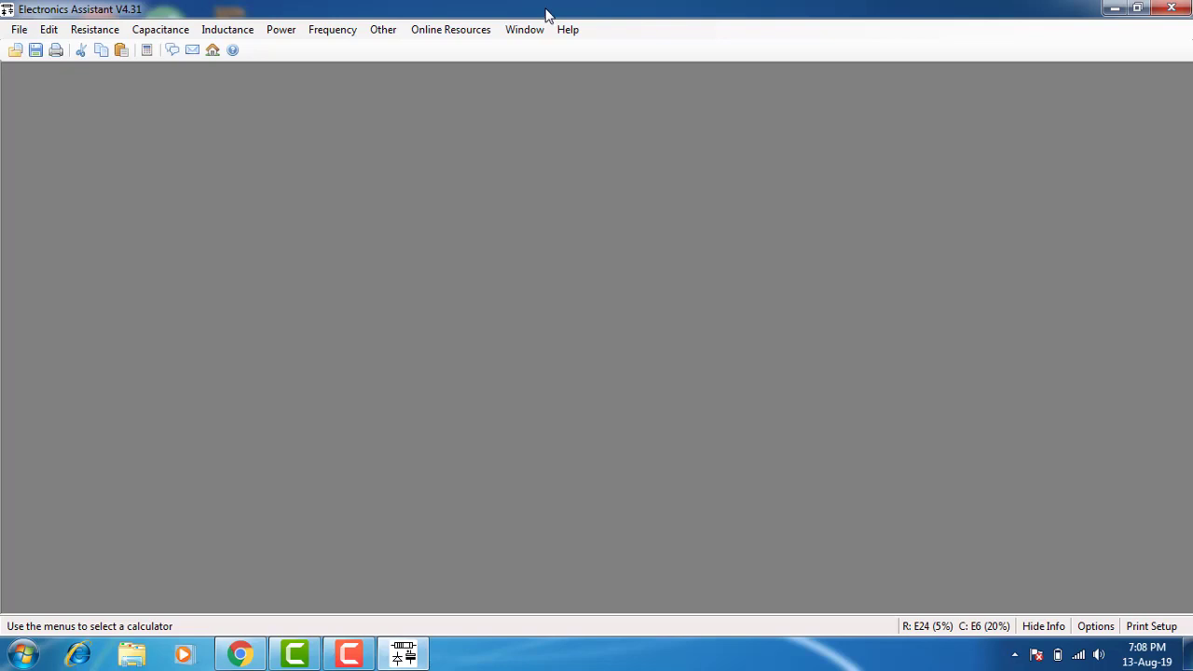
- In the Resistor Code Calculator, enter 10 kilohms for a 4-band resistor, change the third band to yellow, and close it
click(90, 37)
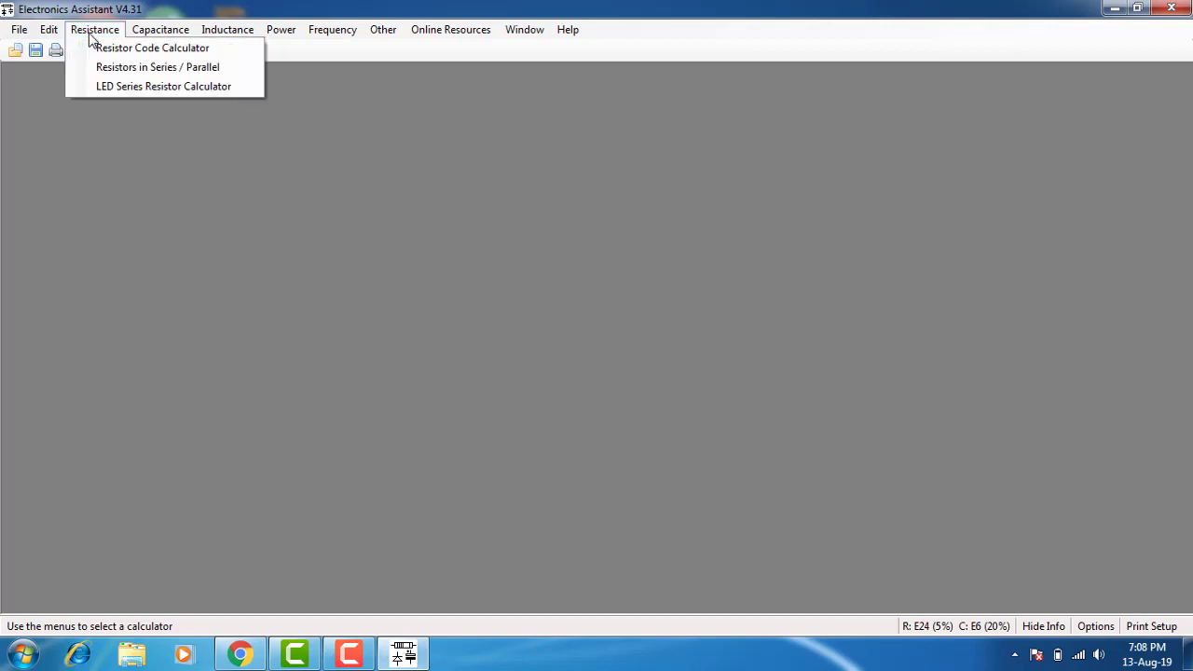
click(109, 50)
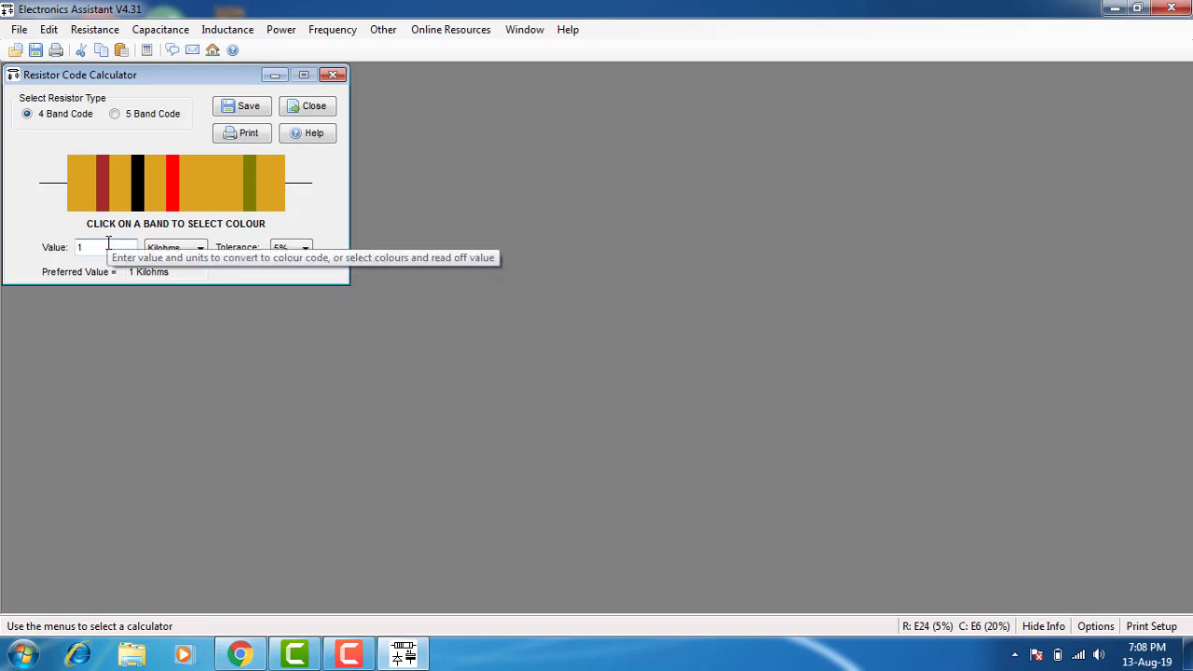
text(0)
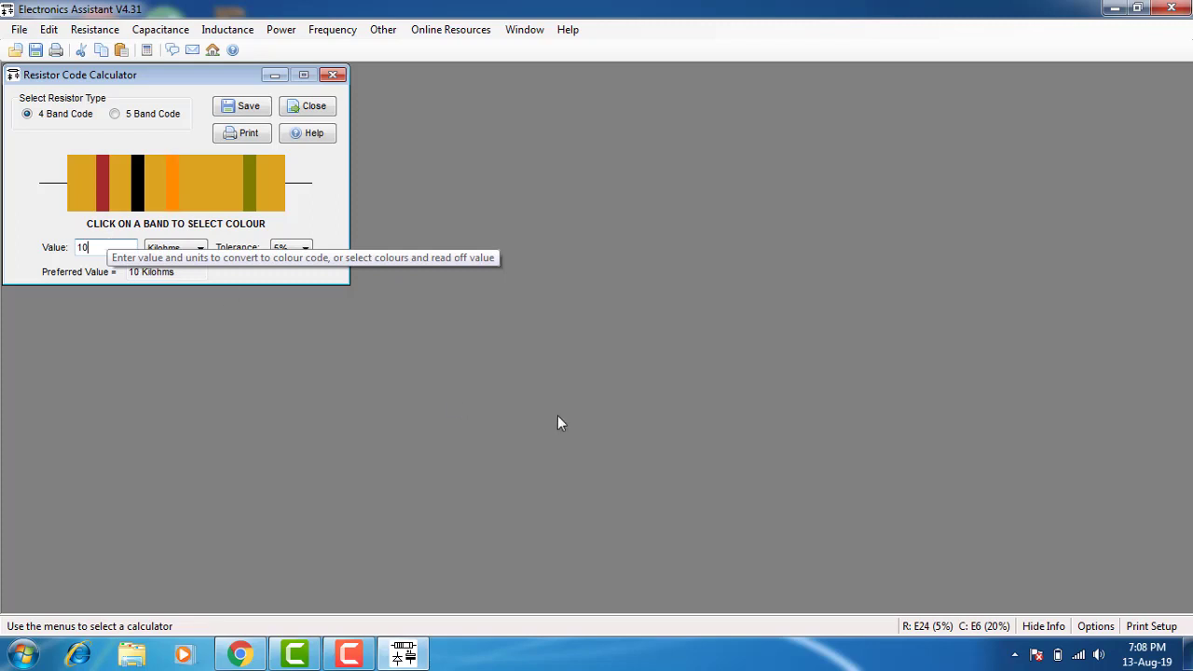
click(171, 191)
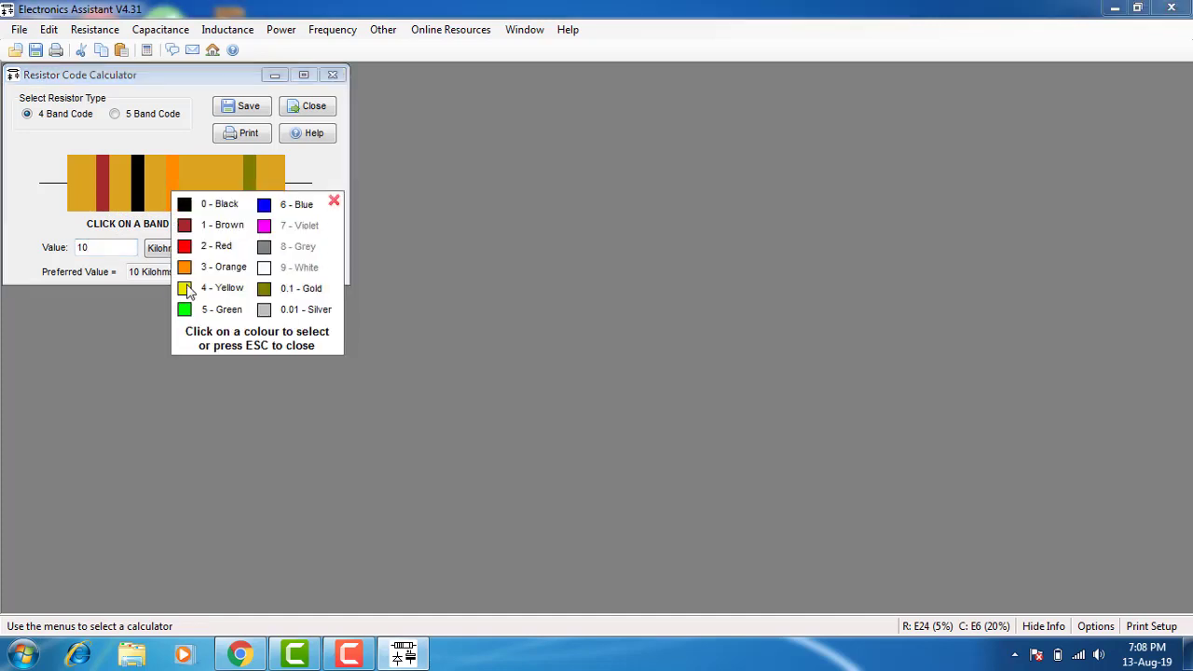
click(185, 288)
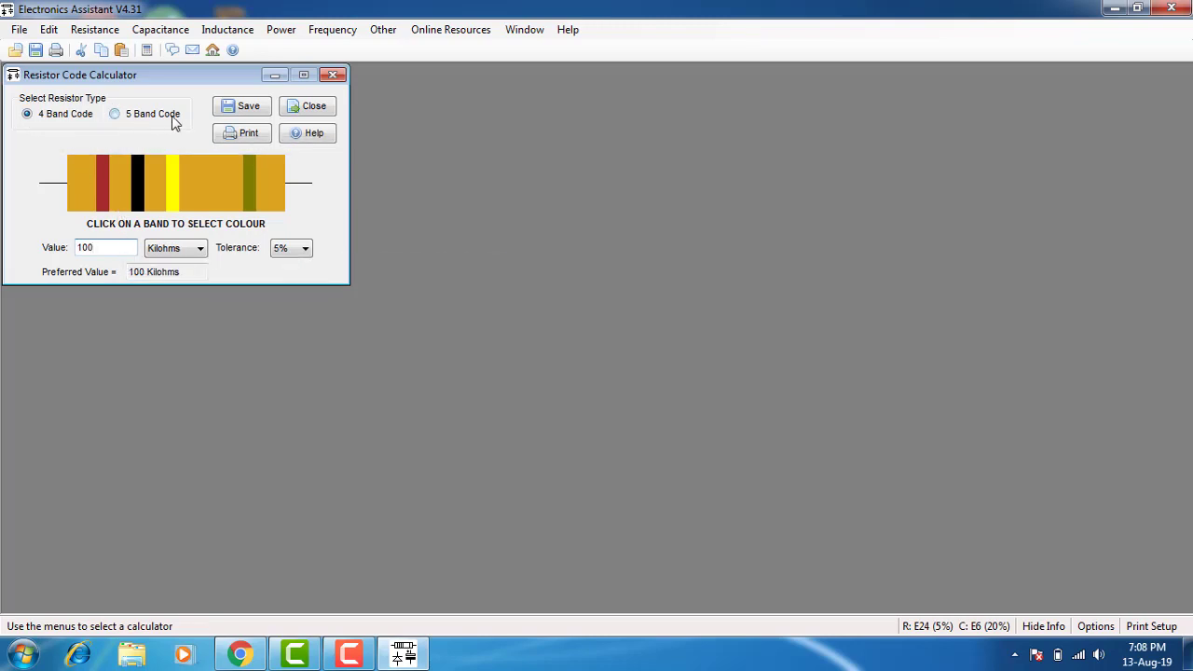
click(336, 75)
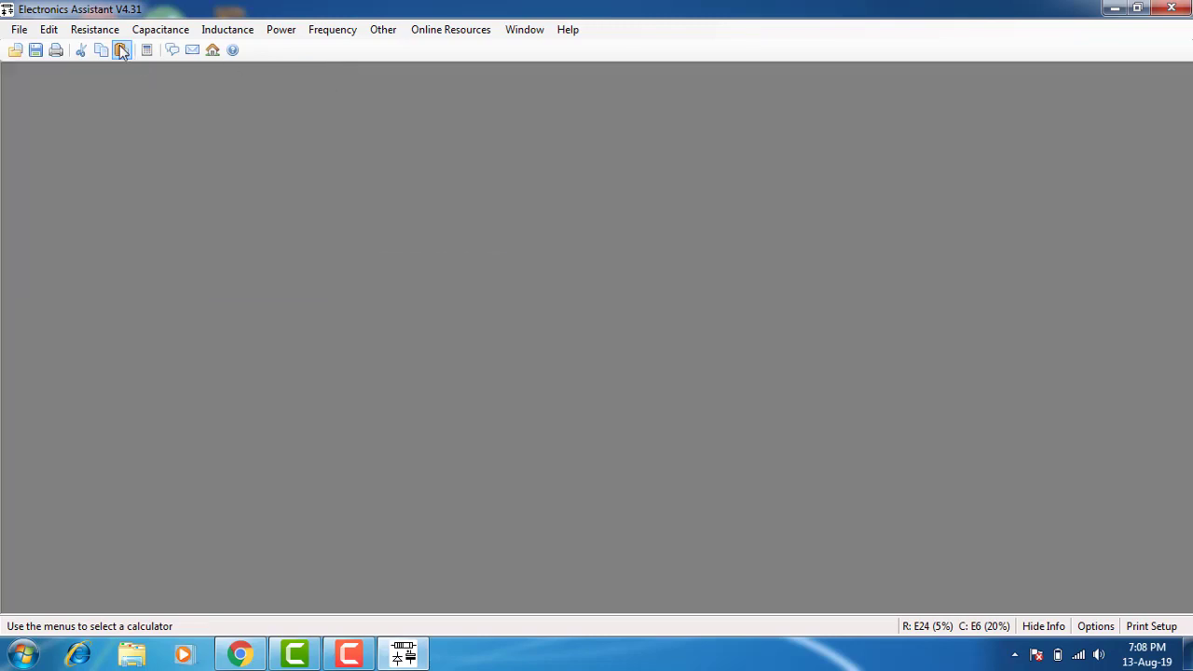
- View the series/parallel resistor calculator with the Resistors in Parallel configuration, then close it
click(94, 29)
click(111, 69)
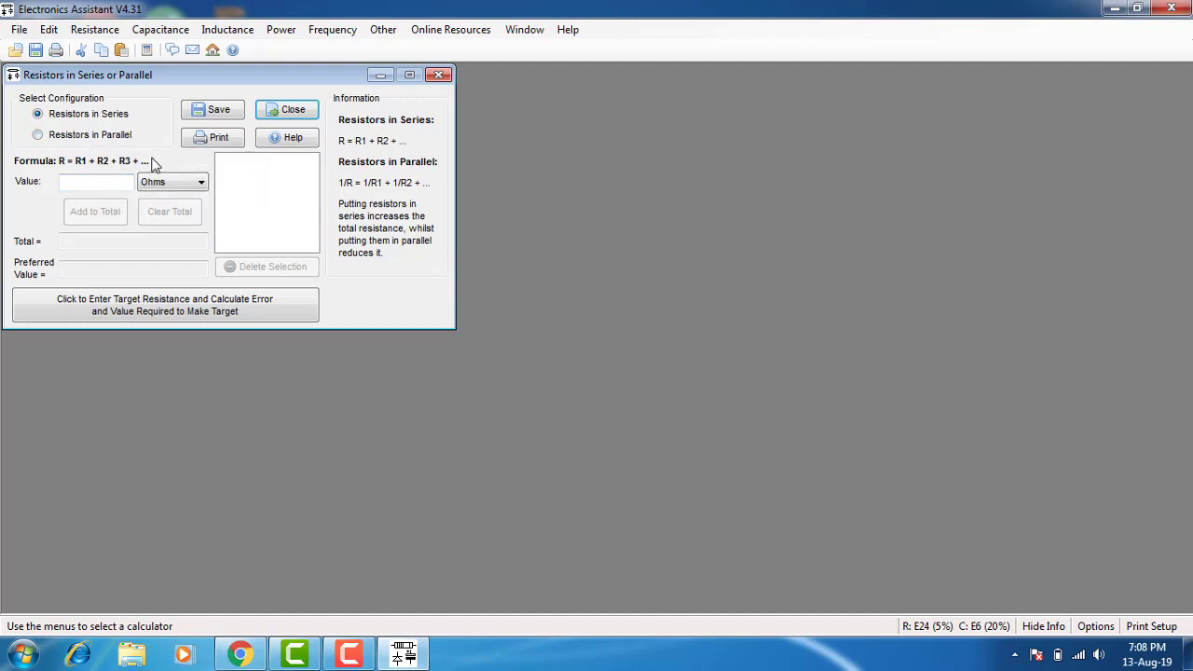
click(89, 137)
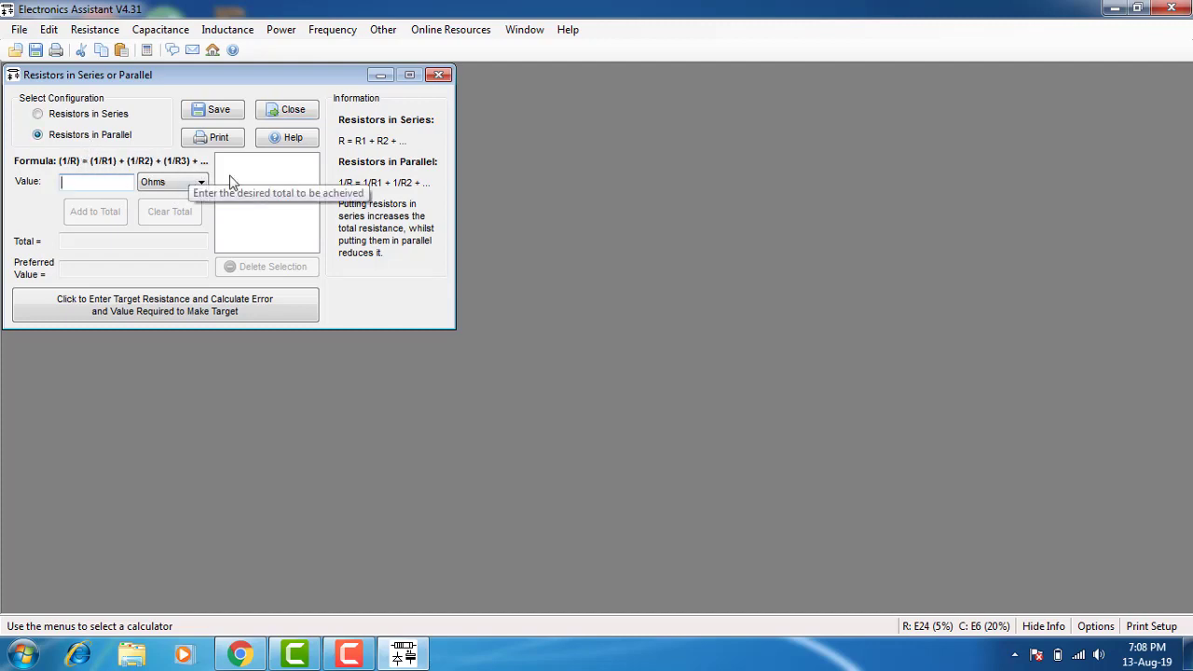
click(439, 75)
- Calculate the series resistor for one Standard Red LED on a 12 V supply using the LED Series Resistor Calculator
click(94, 29)
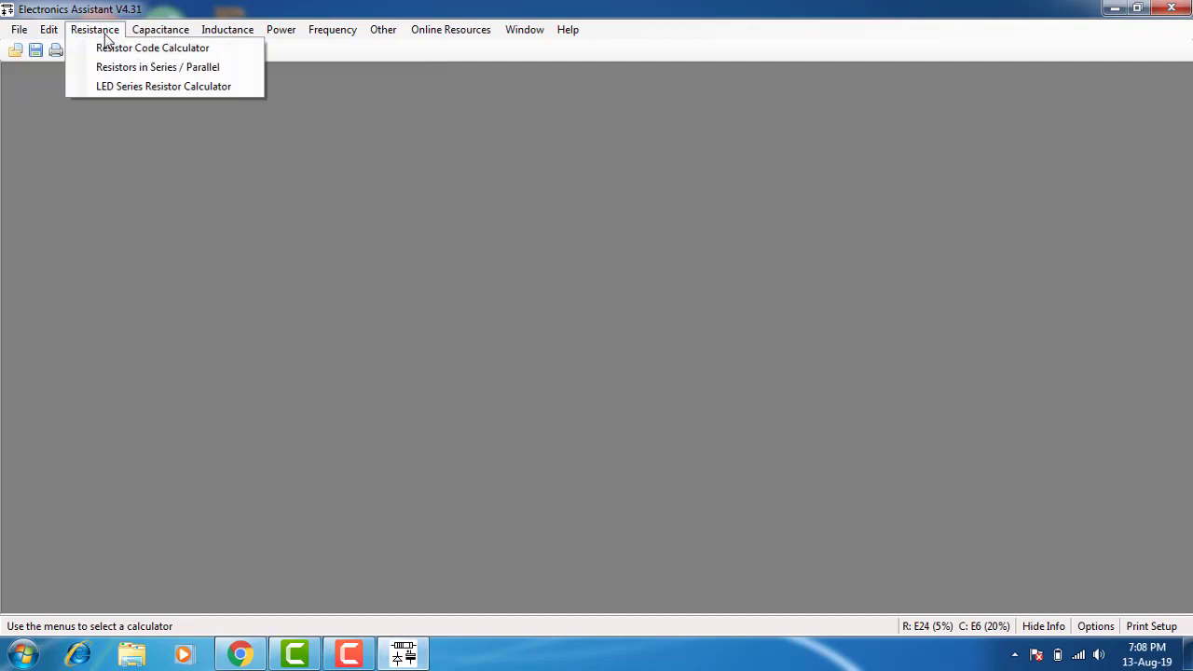
click(129, 86)
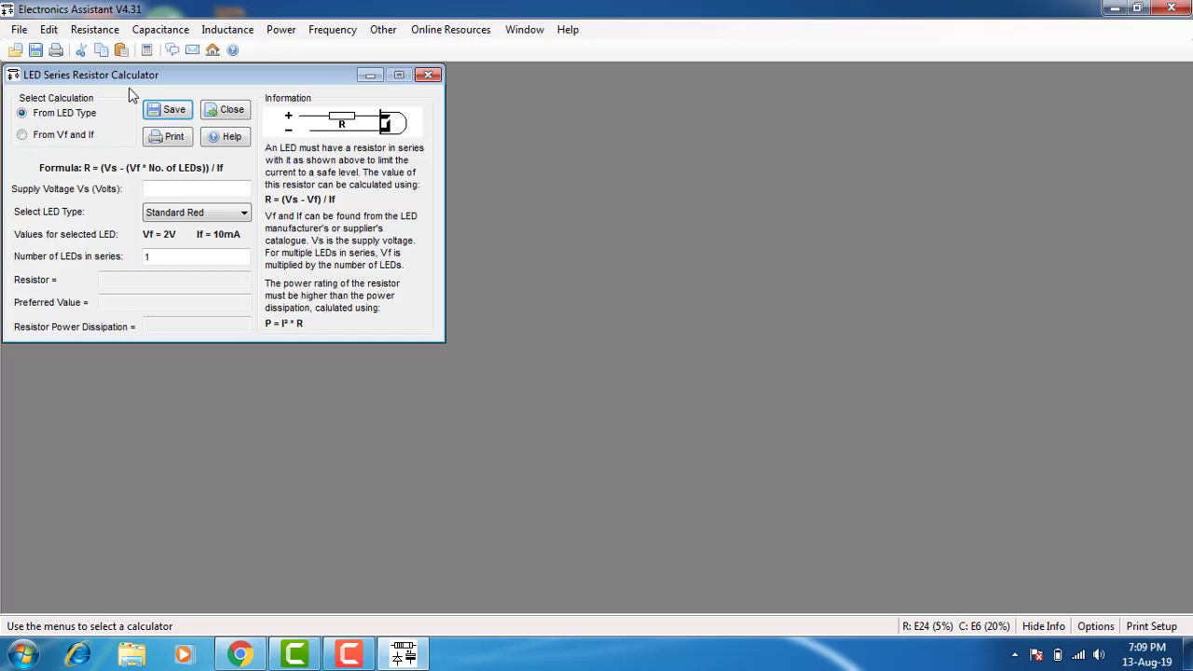
click(226, 216)
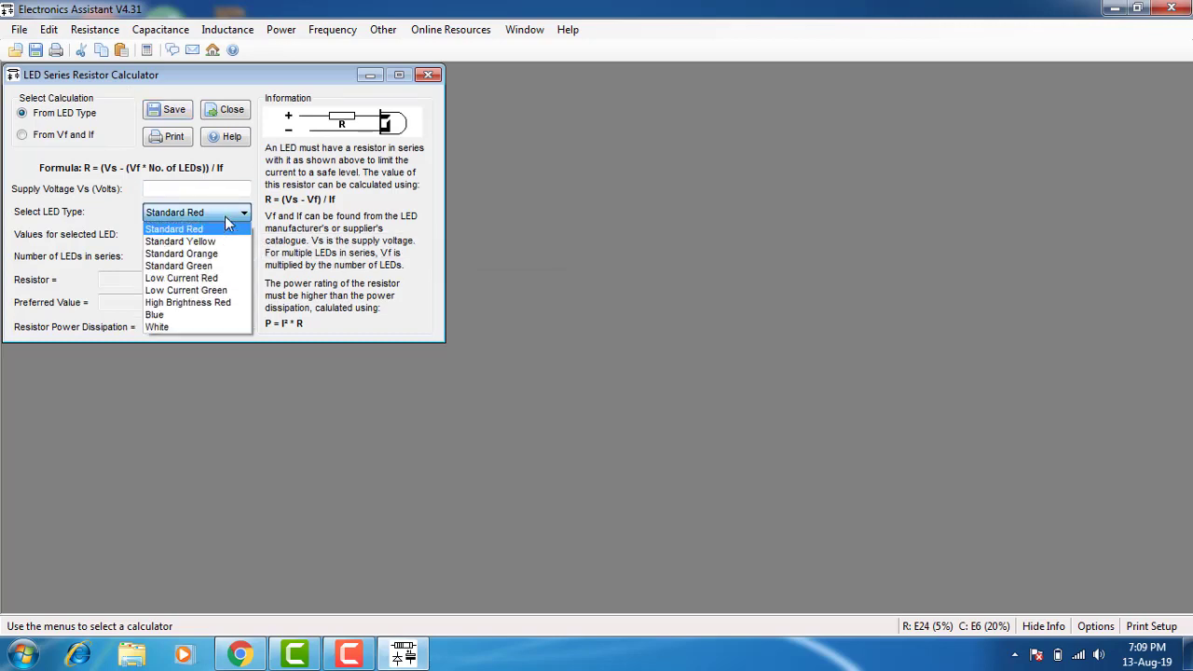
click(225, 220)
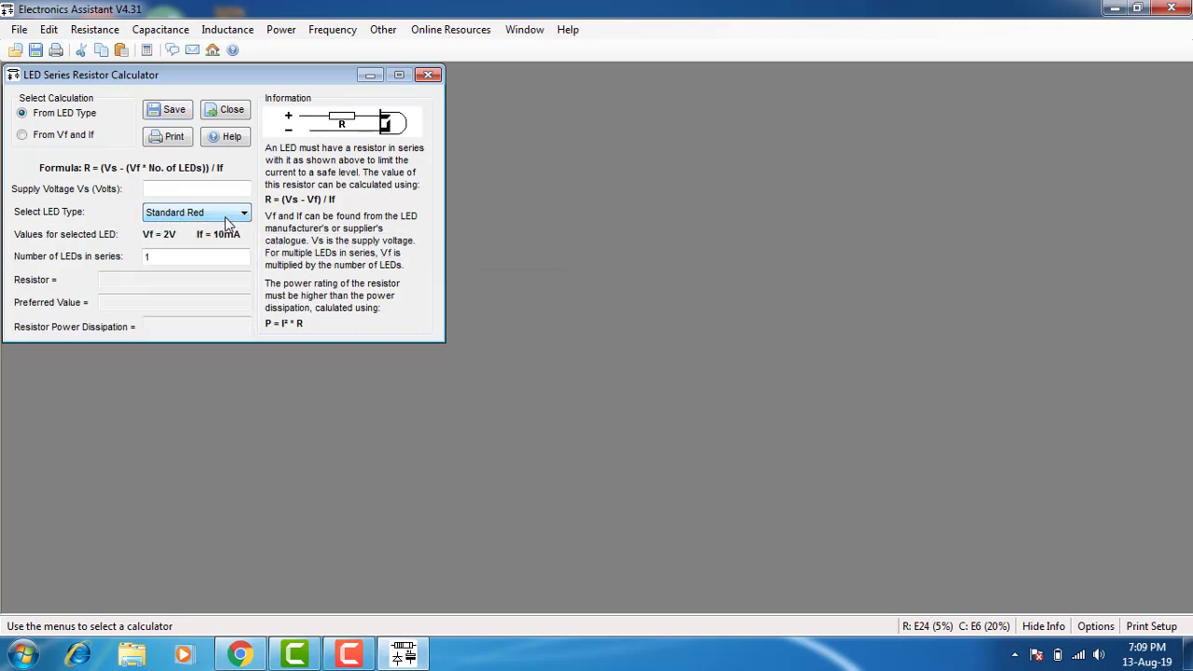
click(180, 192)
text(12)
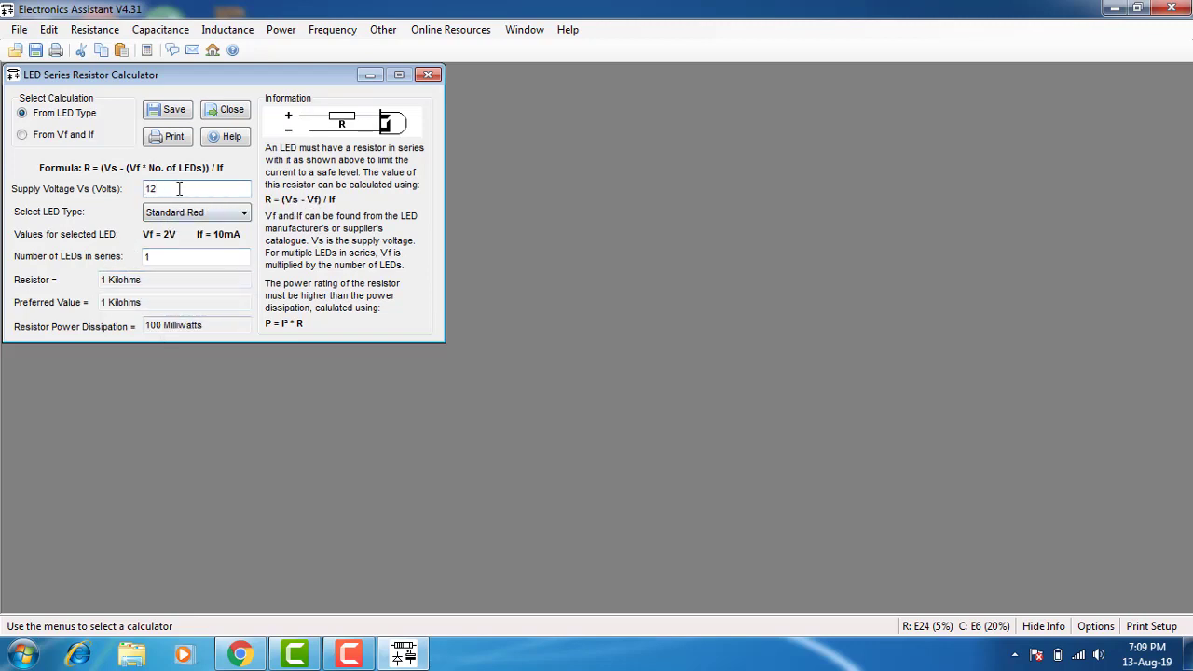
- Recalculate the LED series resistor with a supply voltage of 5 V and close the calculator
key(BackSpace)
key(BackSpace)
text(5)
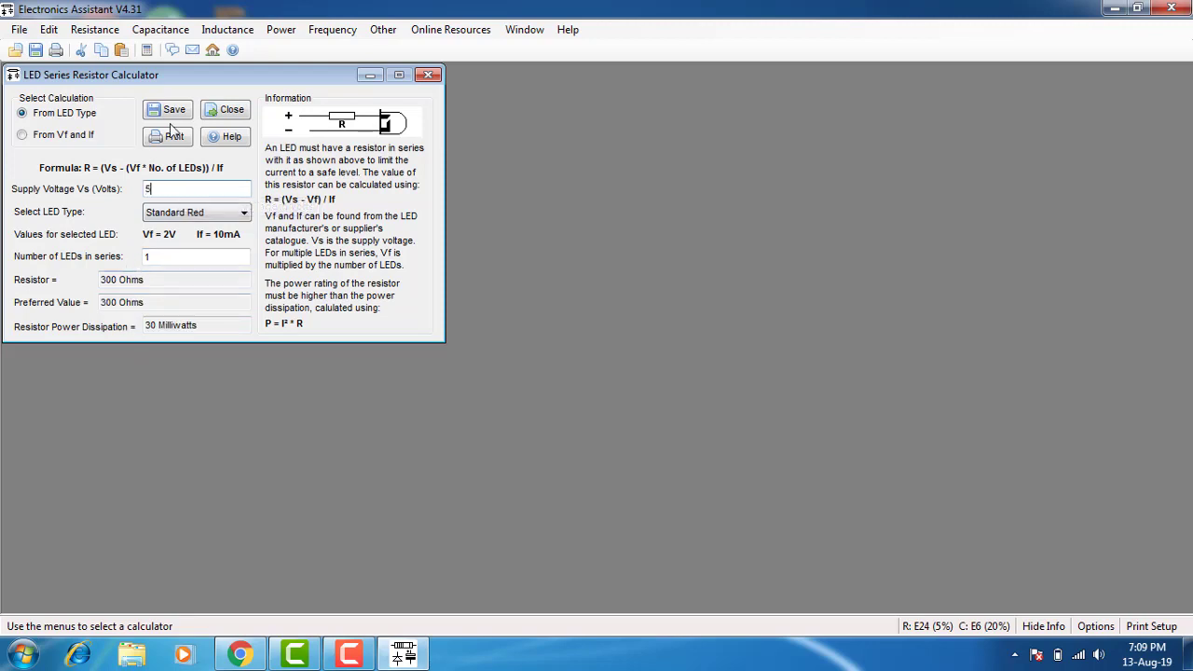
click(427, 74)
- Open the Capacitor Code Calculator and convert capacitor code 103 to its value
click(174, 31)
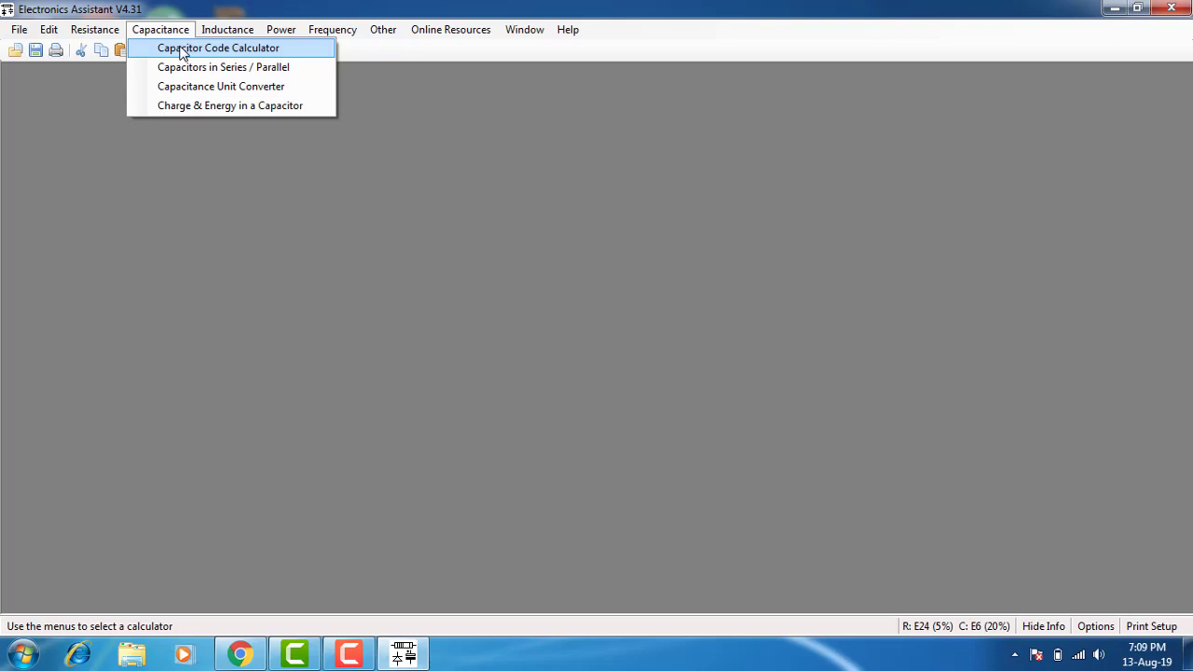
click(183, 53)
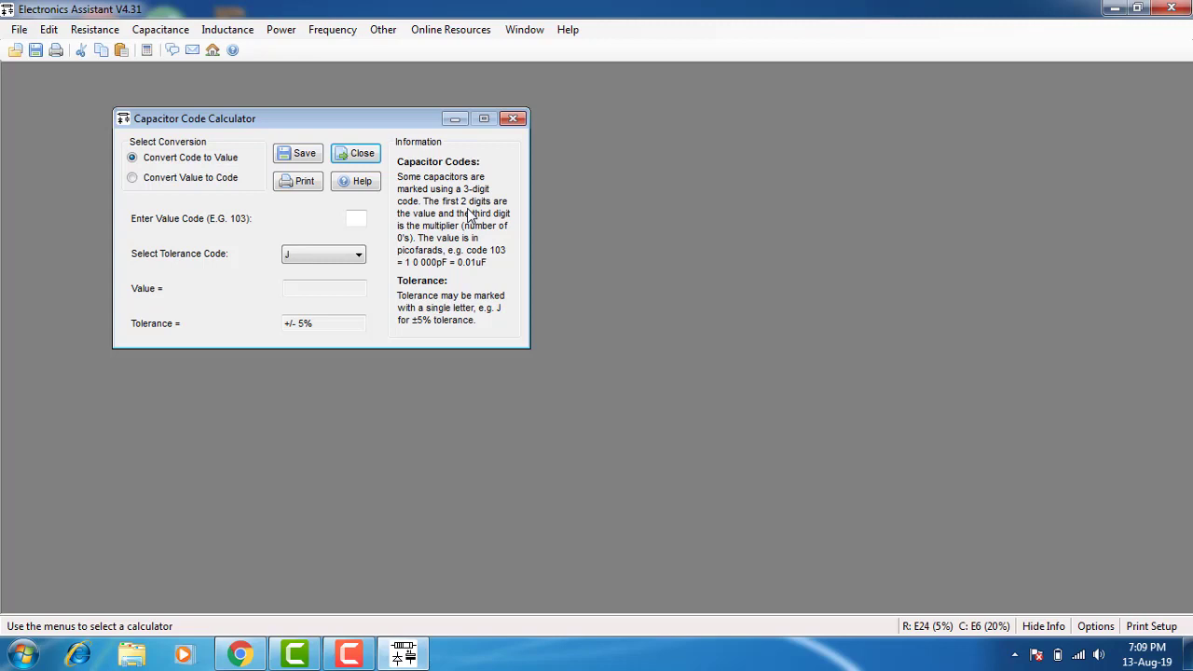
click(351, 220)
text(103)
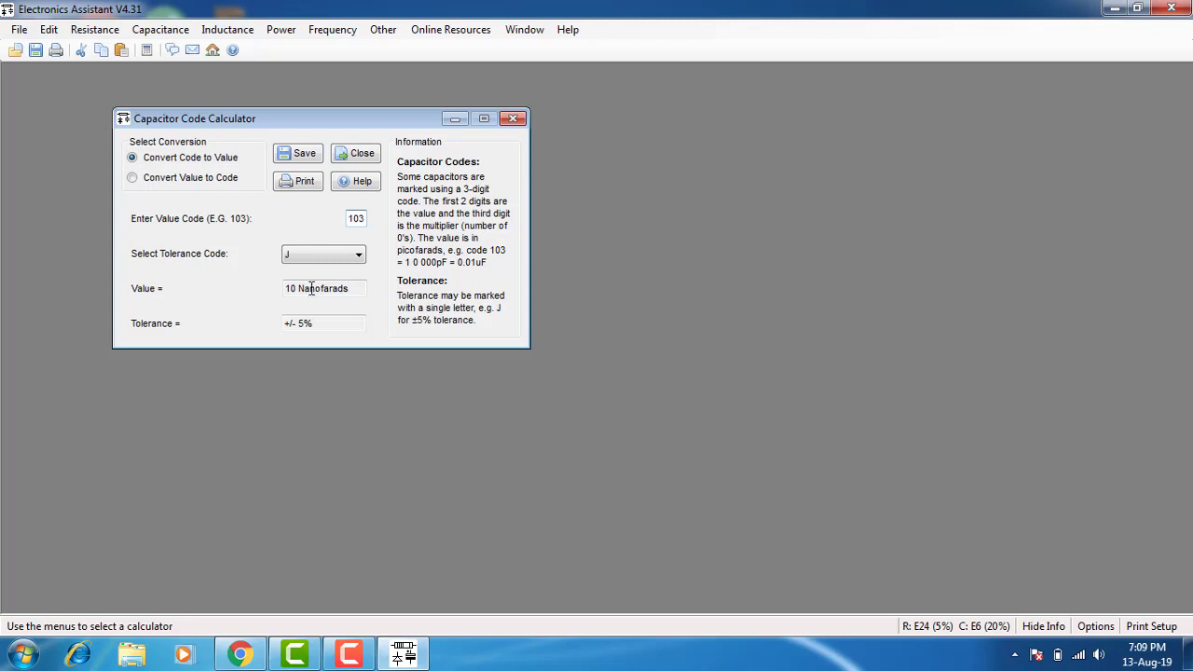
- Change the capacitor code to 102 for conversion and close the calculator
drag(365, 222, 360, 220)
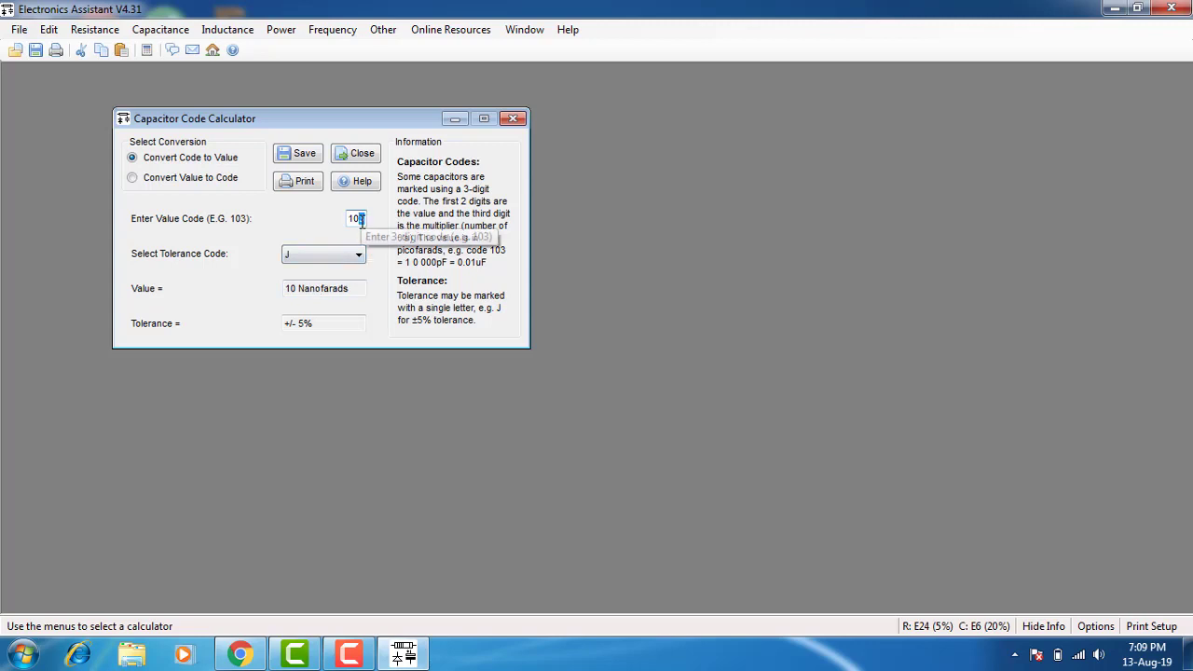
text(2)
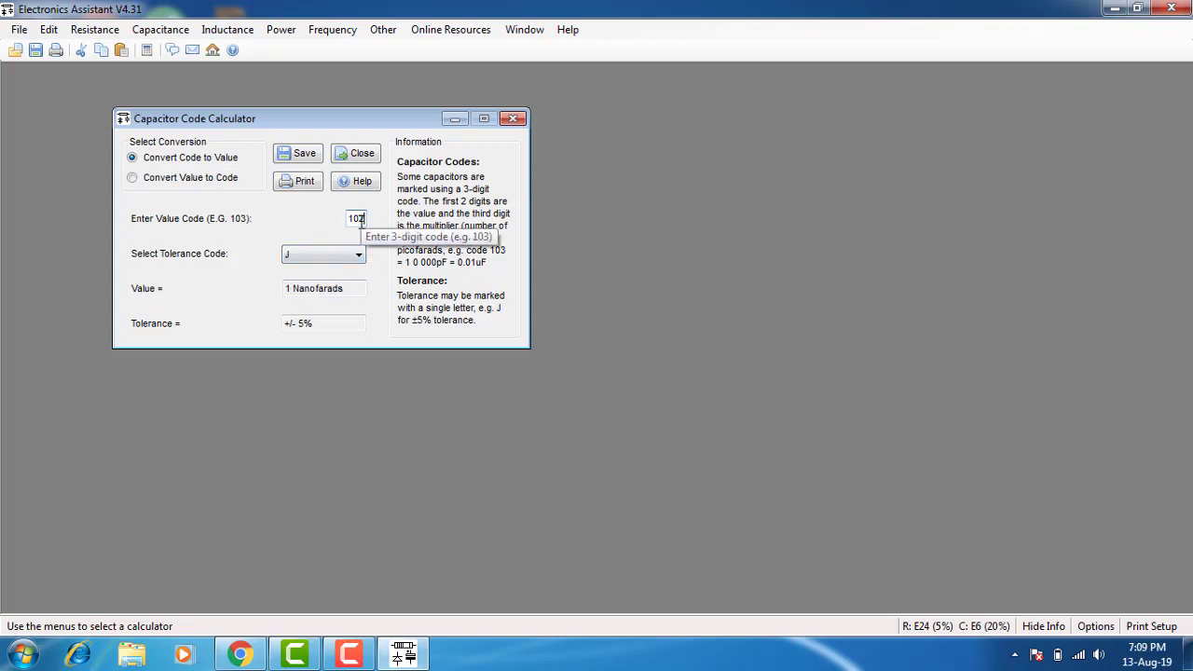
click(516, 122)
click(154, 32)
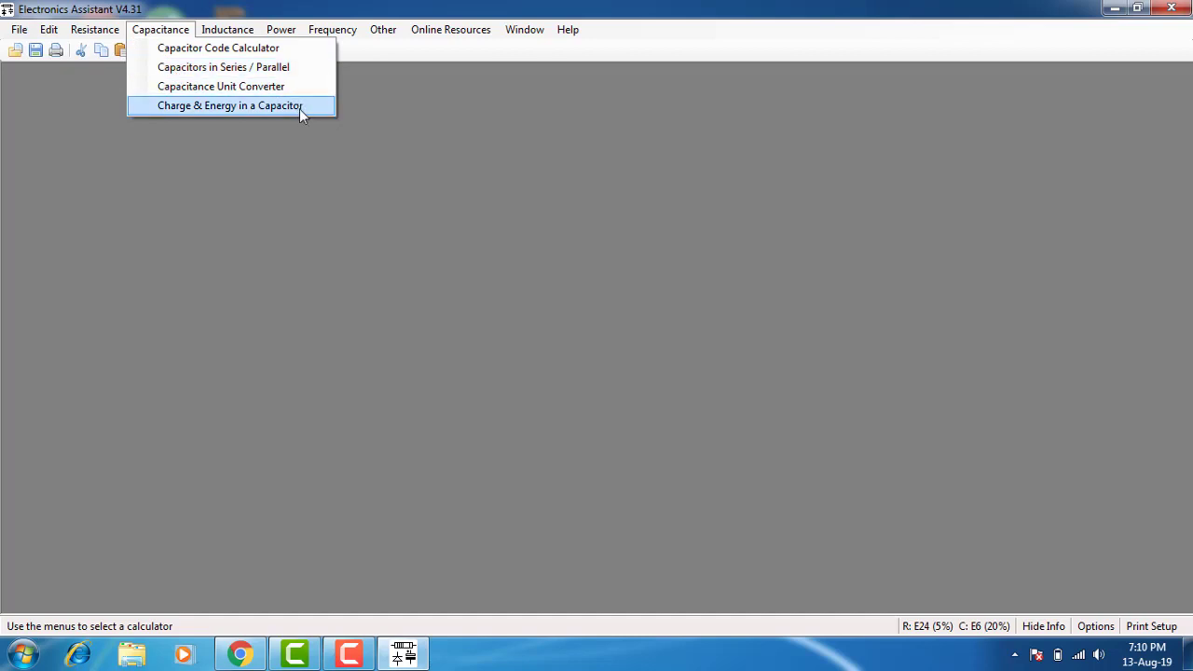
click(415, 172)
- View the Power Calculator's formulas for voltage and current, then close it
click(226, 34)
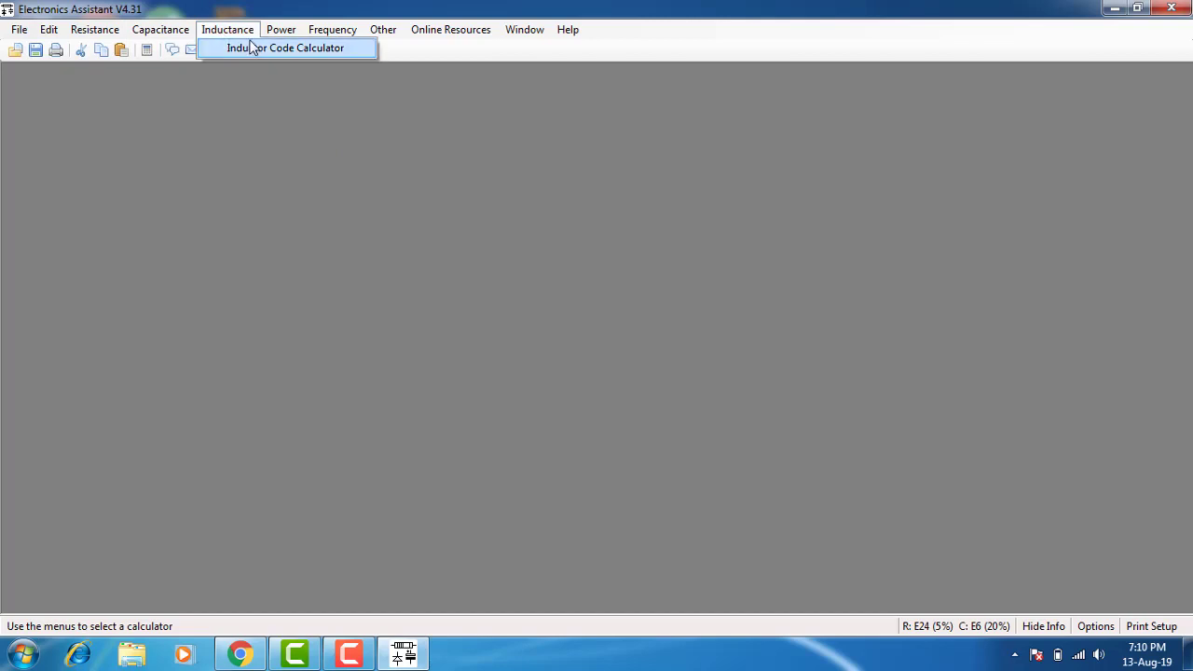
mouse_move(269, 36)
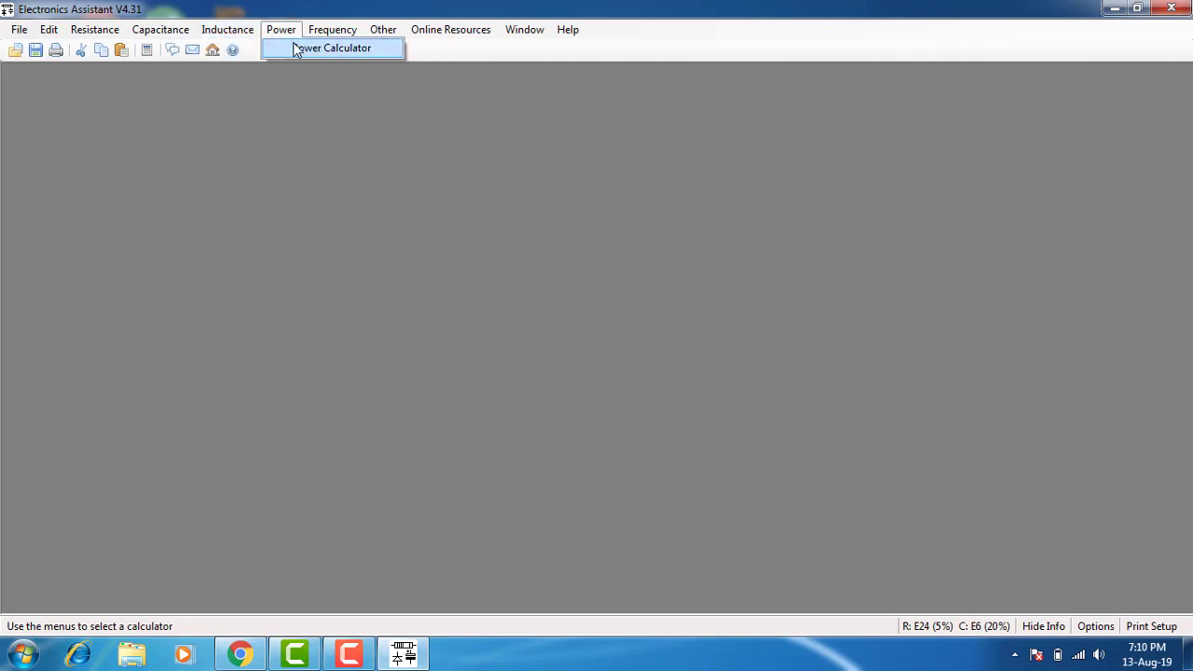
click(307, 51)
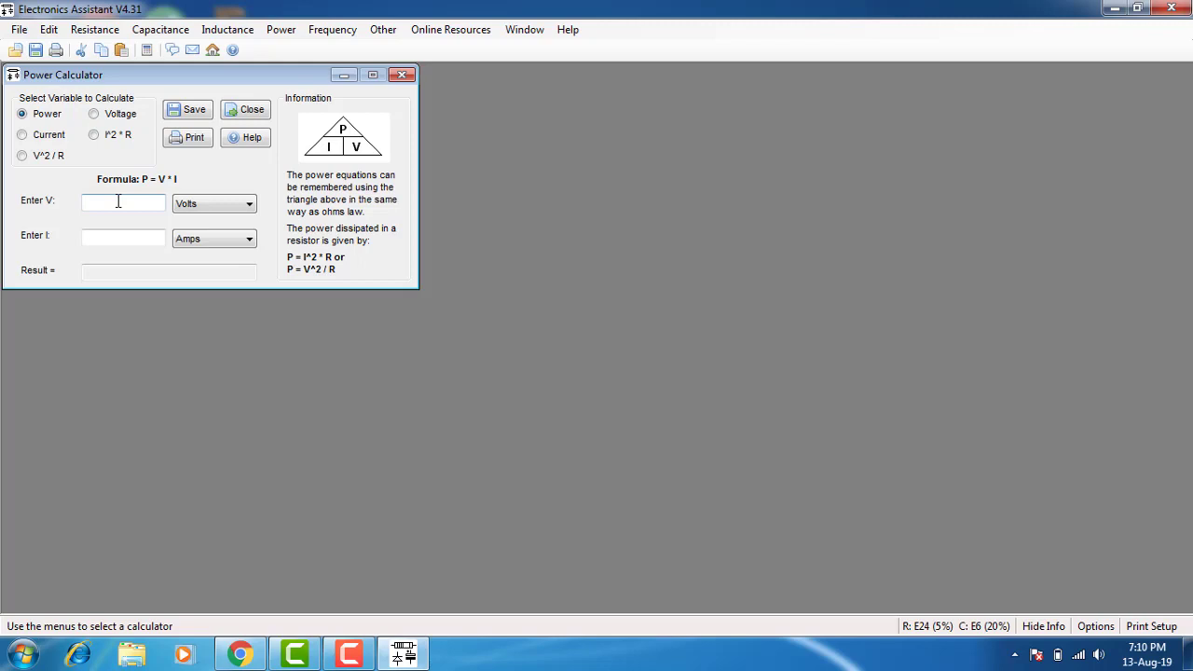
click(96, 116)
click(40, 137)
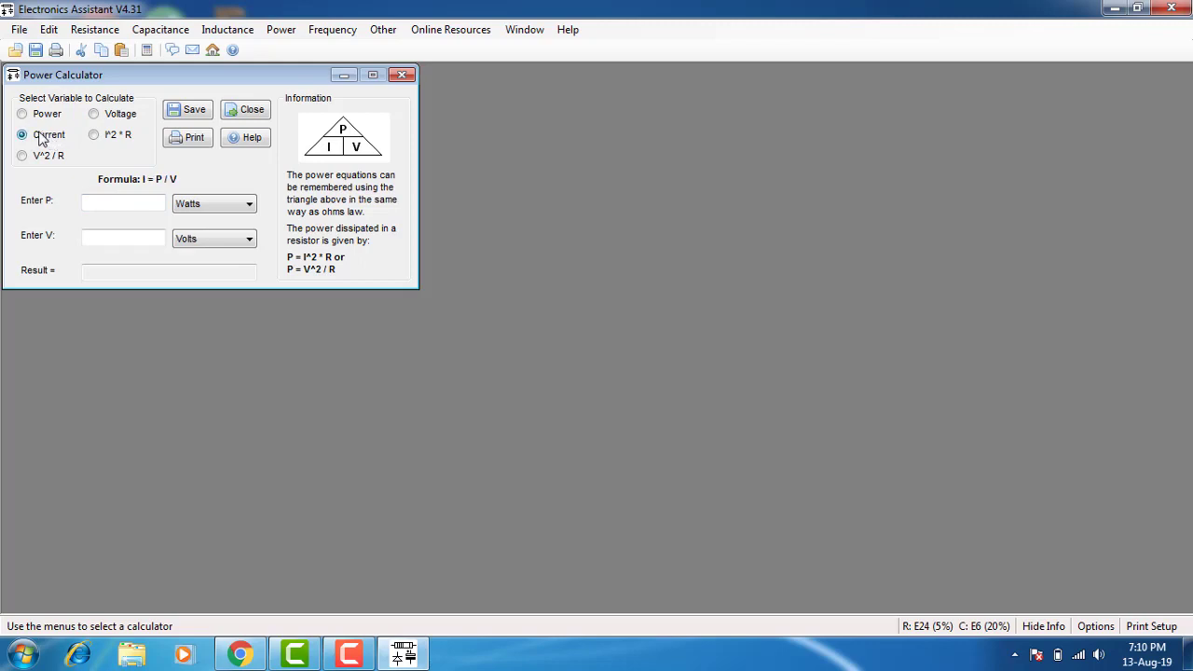
click(402, 75)
- Open the 555 Timer Calculator, move its window toward the middle of the workspace, and choose the Monostable configuration
click(345, 31)
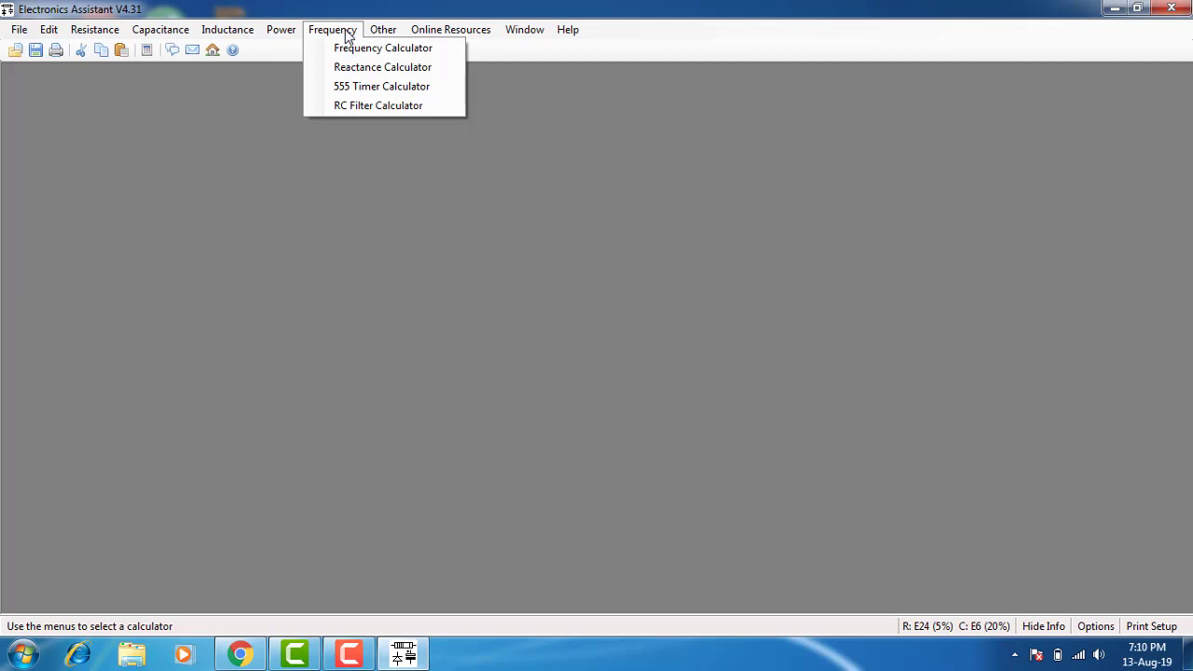
click(370, 87)
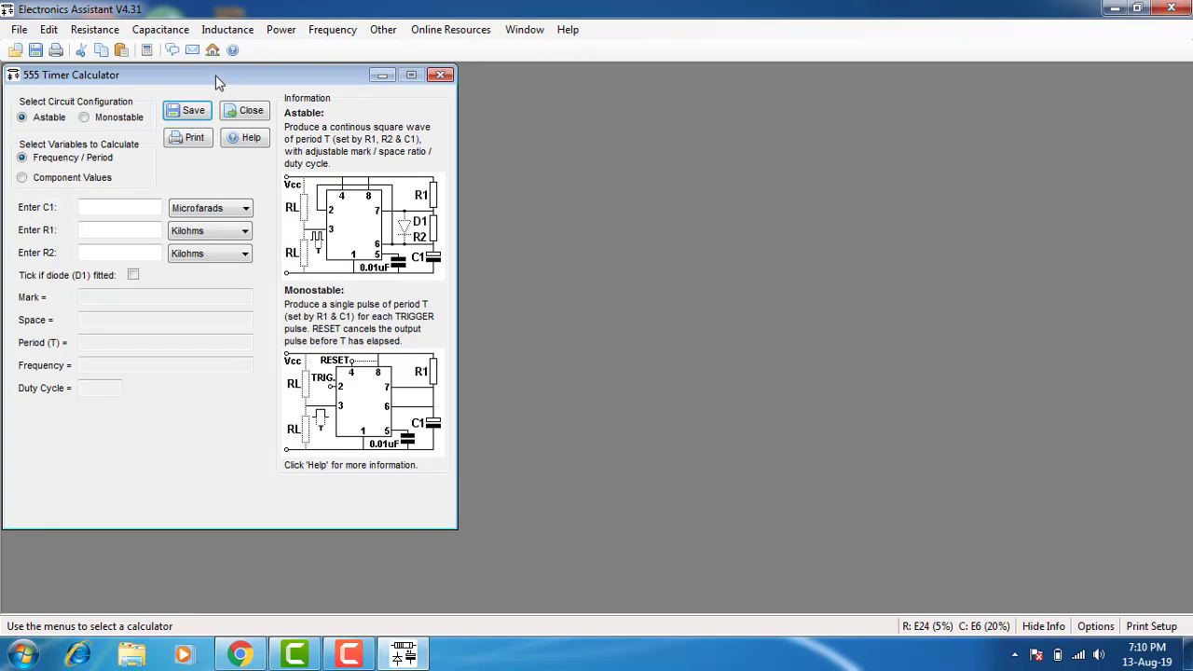
drag(216, 82, 441, 76)
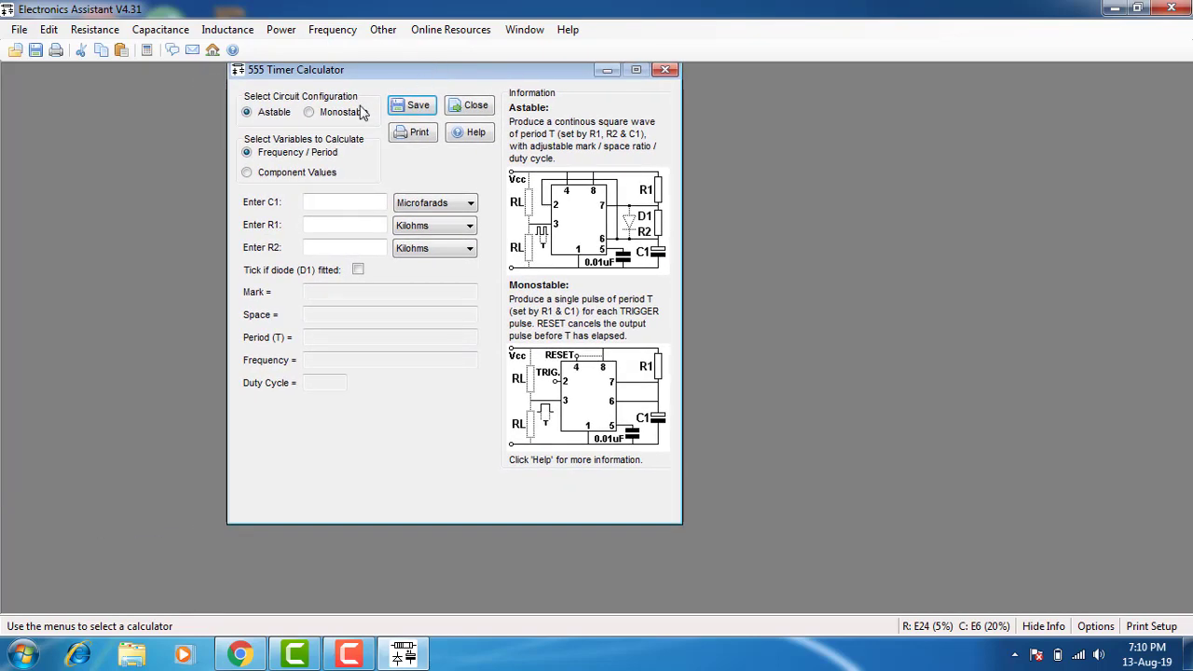
click(312, 112)
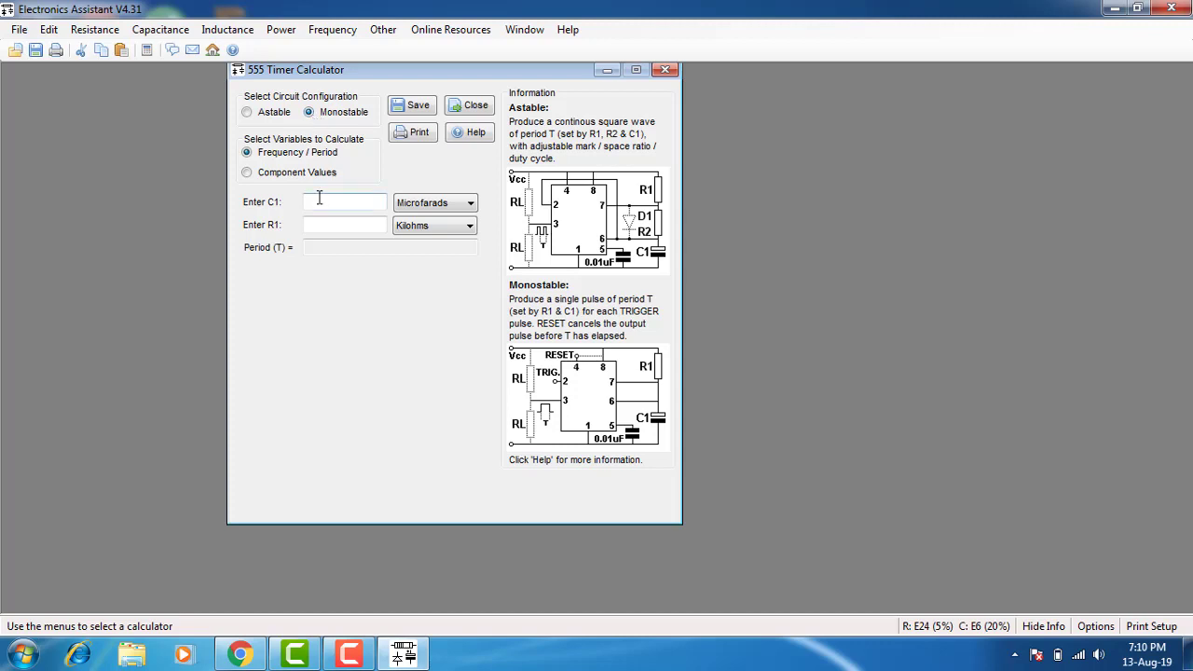
- Calculate the monostable timer period with C1 at 1000 microfarads and R1 at 10 kilohms
text(000)
click(408, 207)
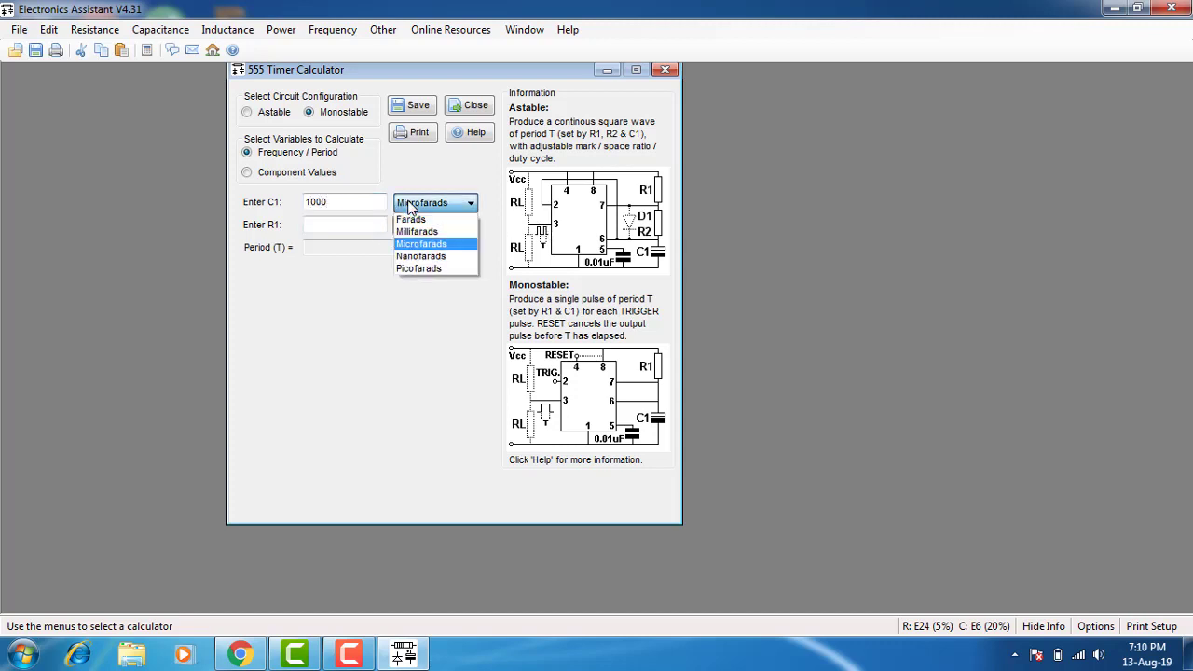
click(407, 206)
click(319, 229)
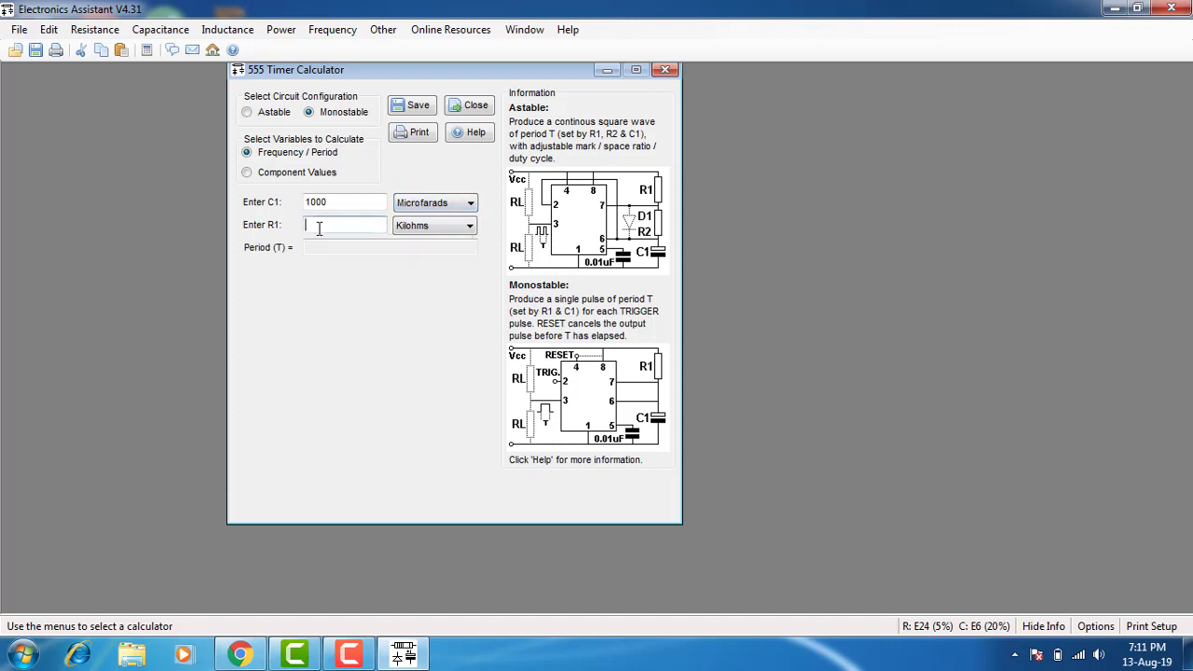
text(10)
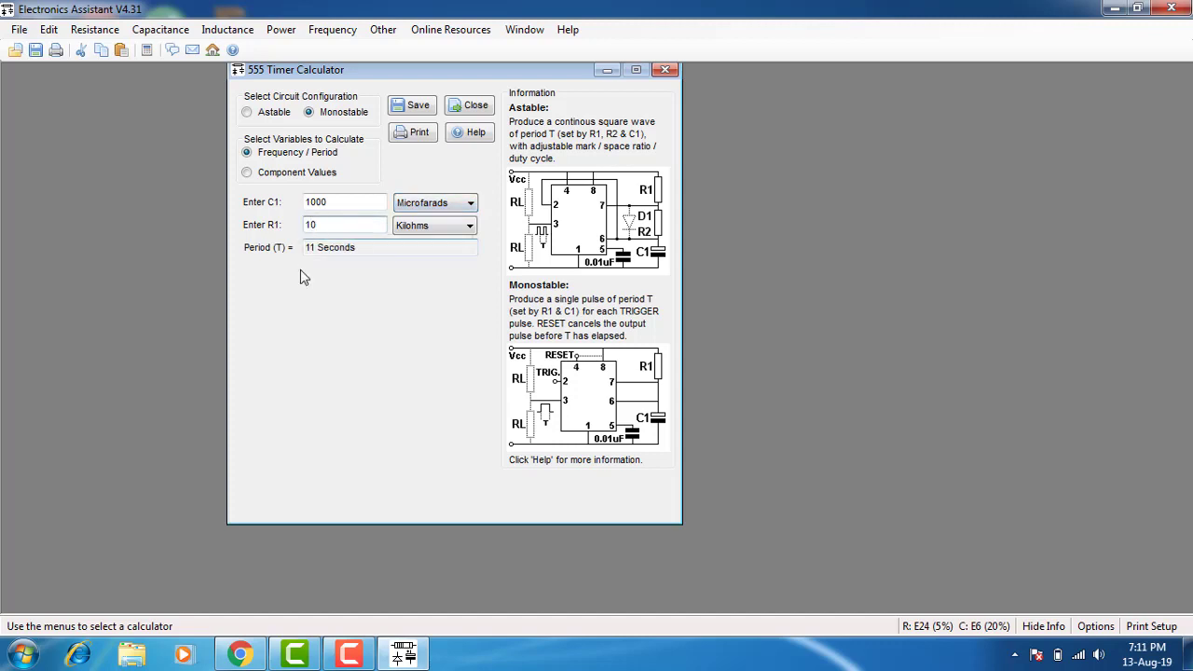
- Recalculate the monostable period with R1 at 1 kilohm, and view the Astable configuration before closing the 555 Timer Calculator
key(BackSpace)
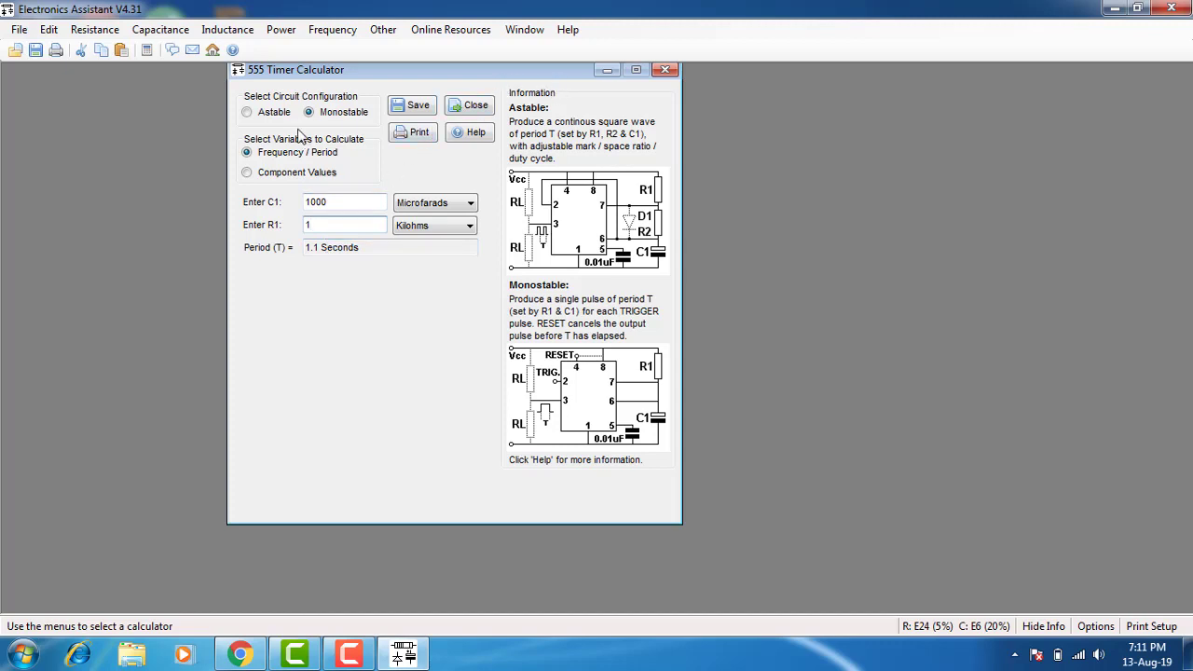
click(247, 112)
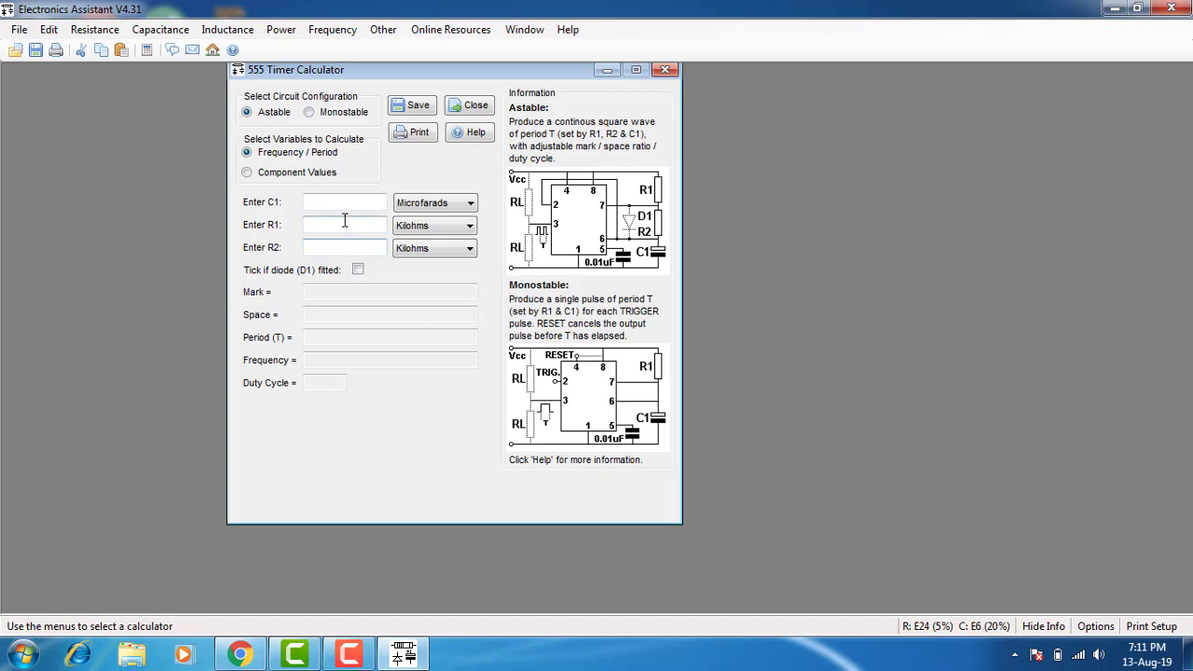
click(659, 71)
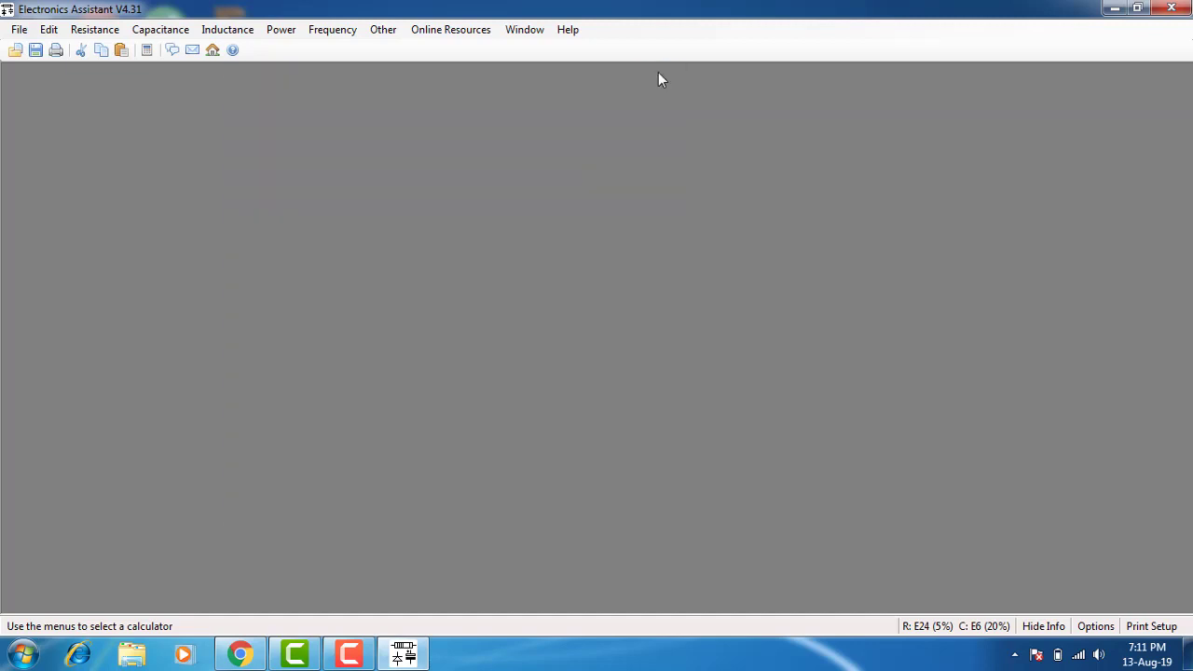
- View the Ohms Law Calculator's voltage formula and input fields, and close the calculator
click(376, 31)
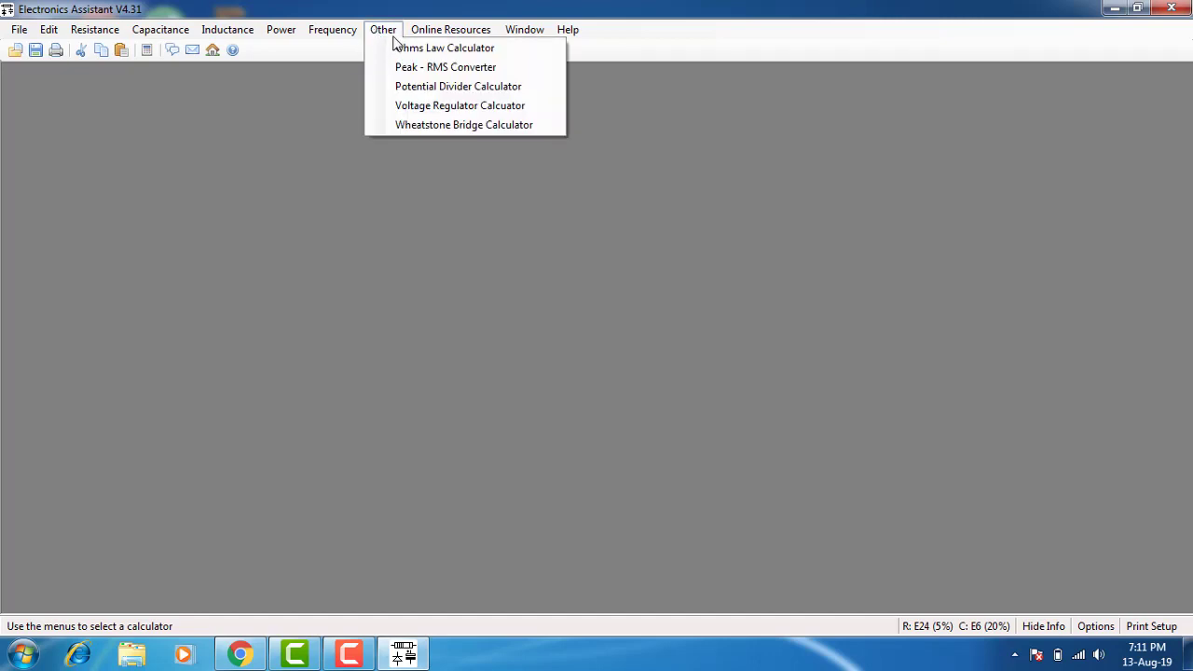
click(410, 47)
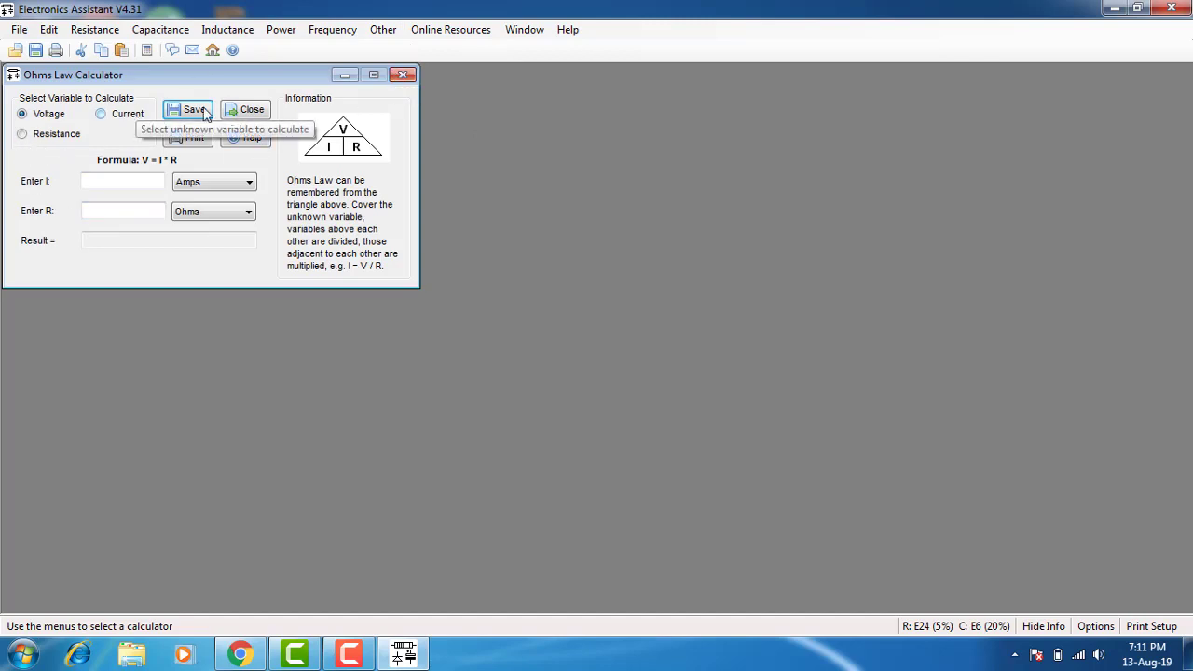
click(403, 76)
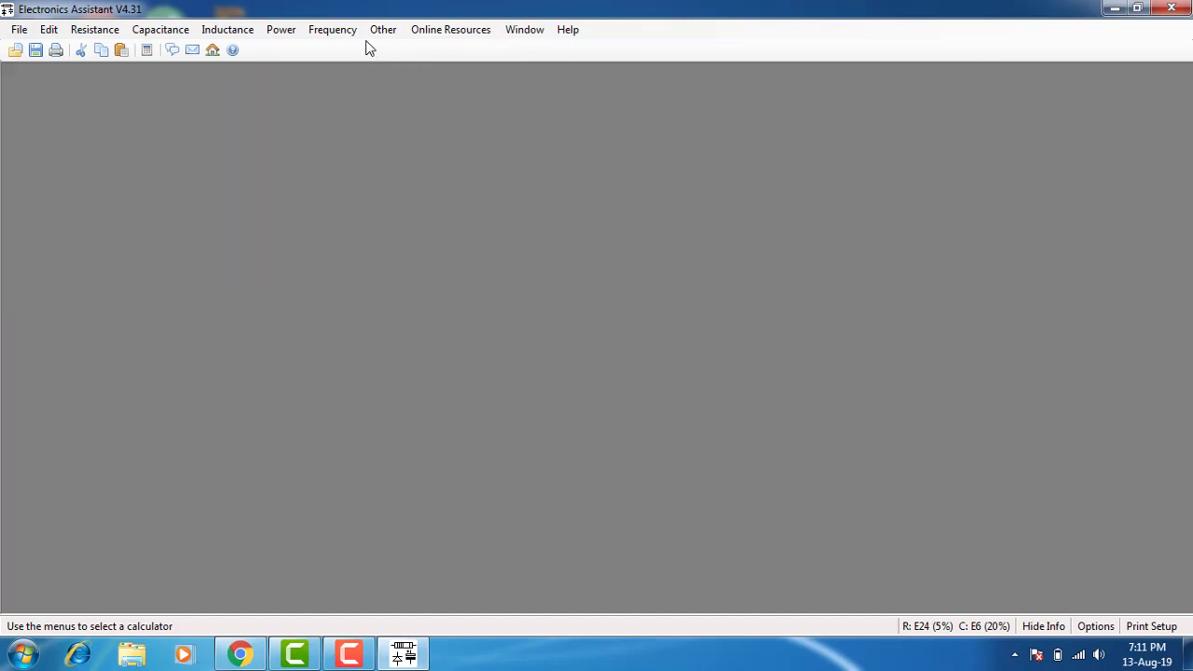
- Open the Potential Divider Calculator and move its window toward the middle of the workspace
click(382, 29)
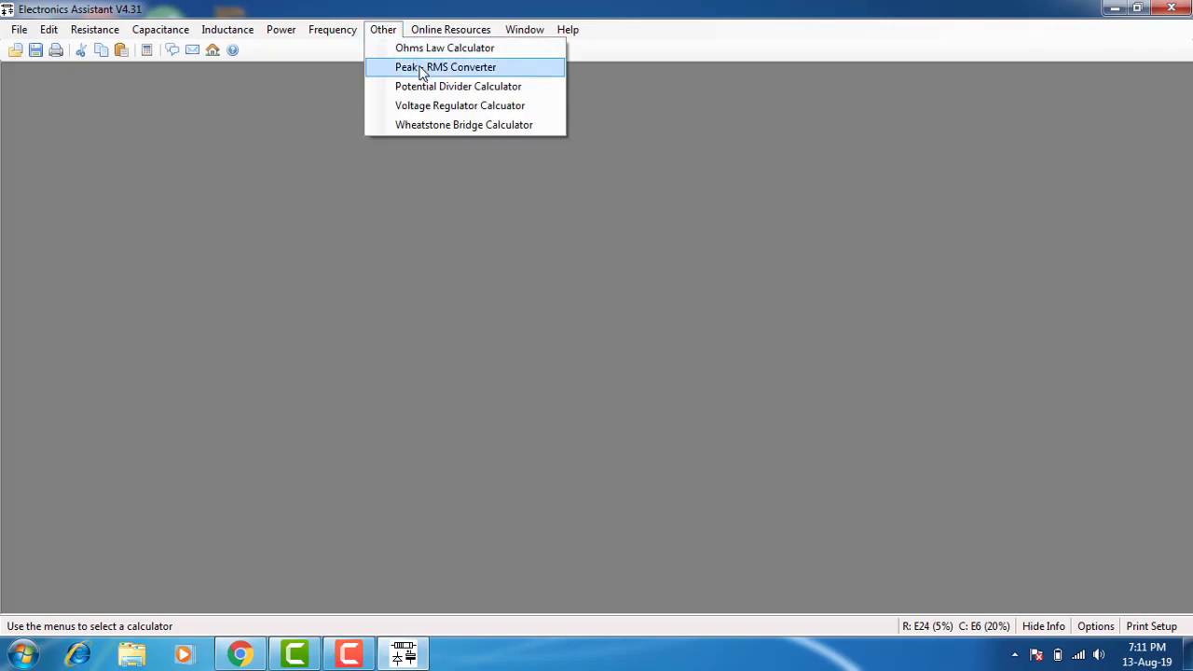
click(435, 85)
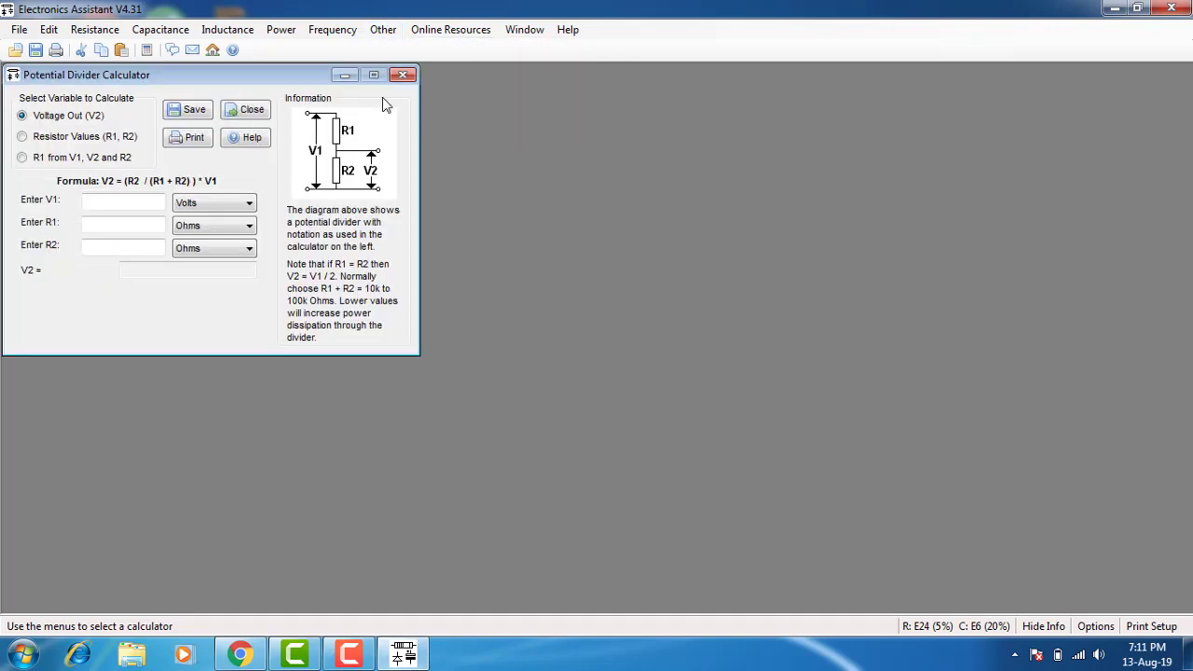
drag(257, 79, 399, 133)
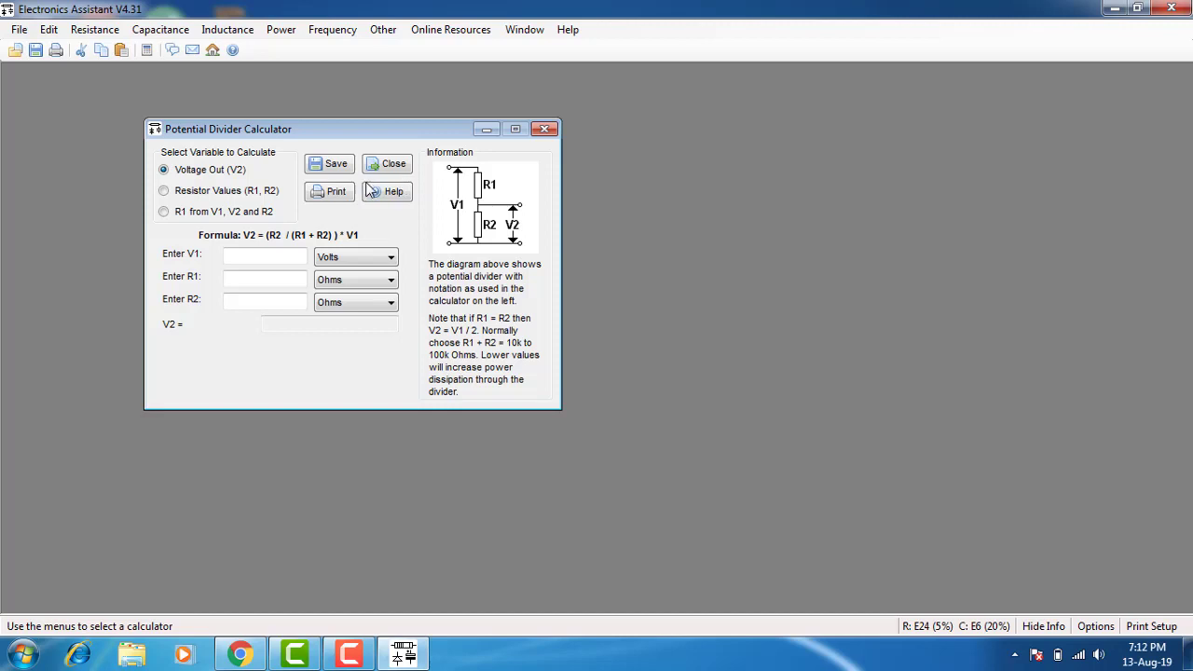
- Calculate the divider's output voltage V2 with V1 at 12 volts, R1 at 1 kilohm and R2 at 2 kilohms
click(252, 257)
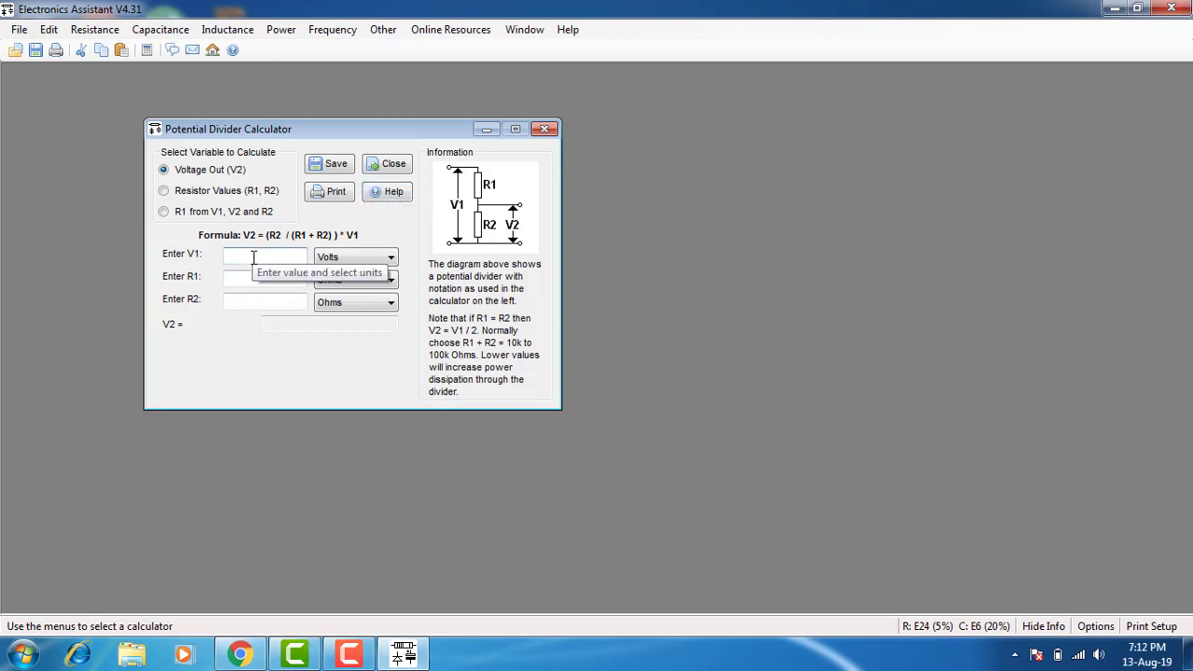
text(12)
click(253, 279)
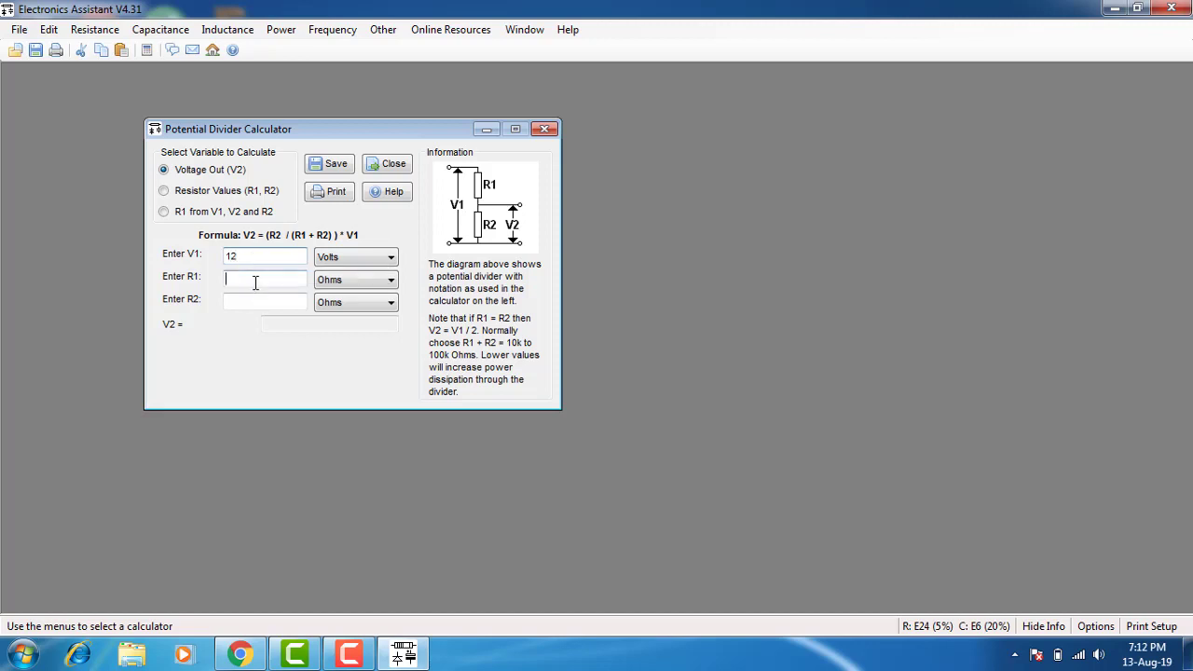
text(1)
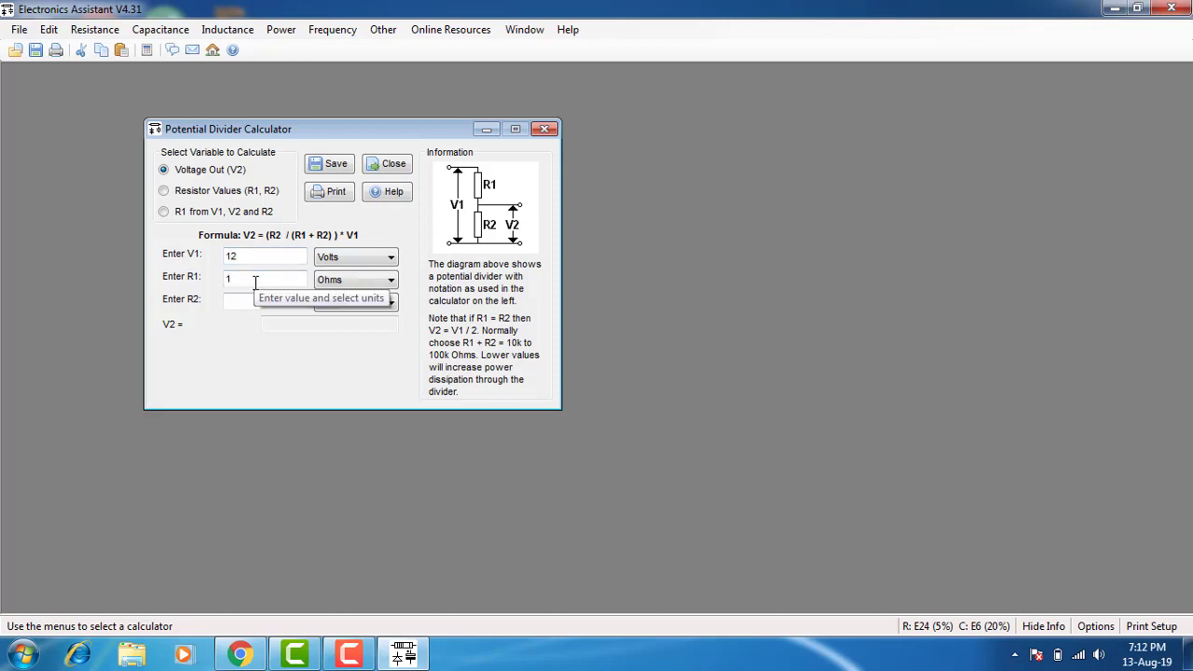
click(391, 280)
click(371, 310)
click(273, 301)
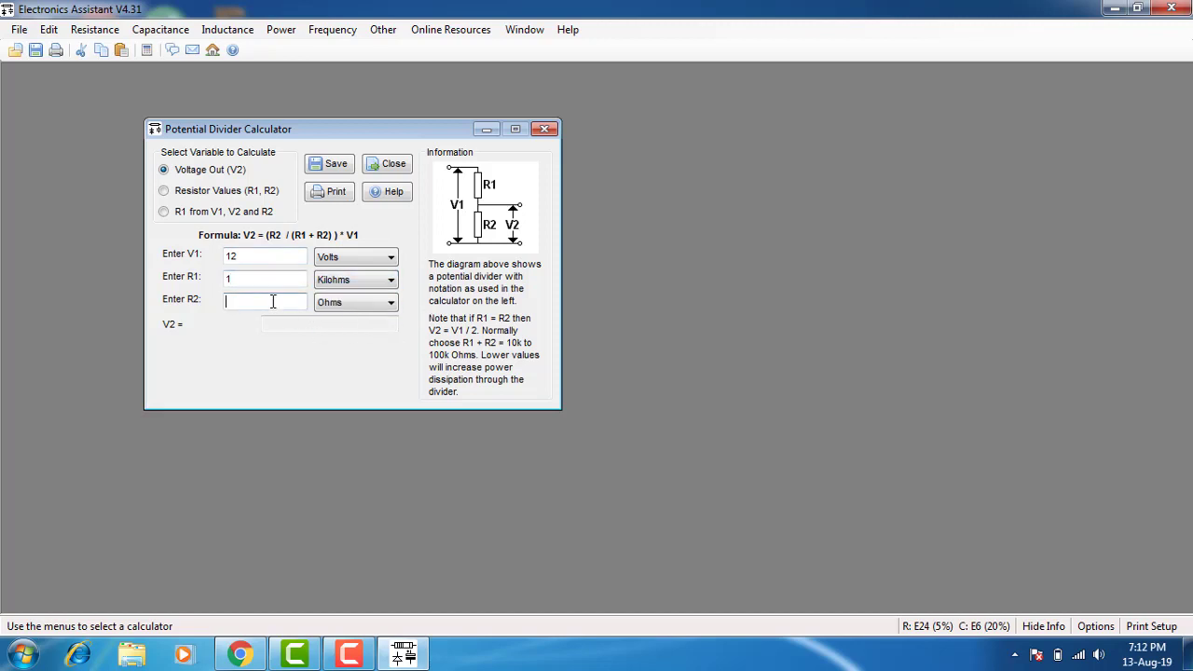
text(2)
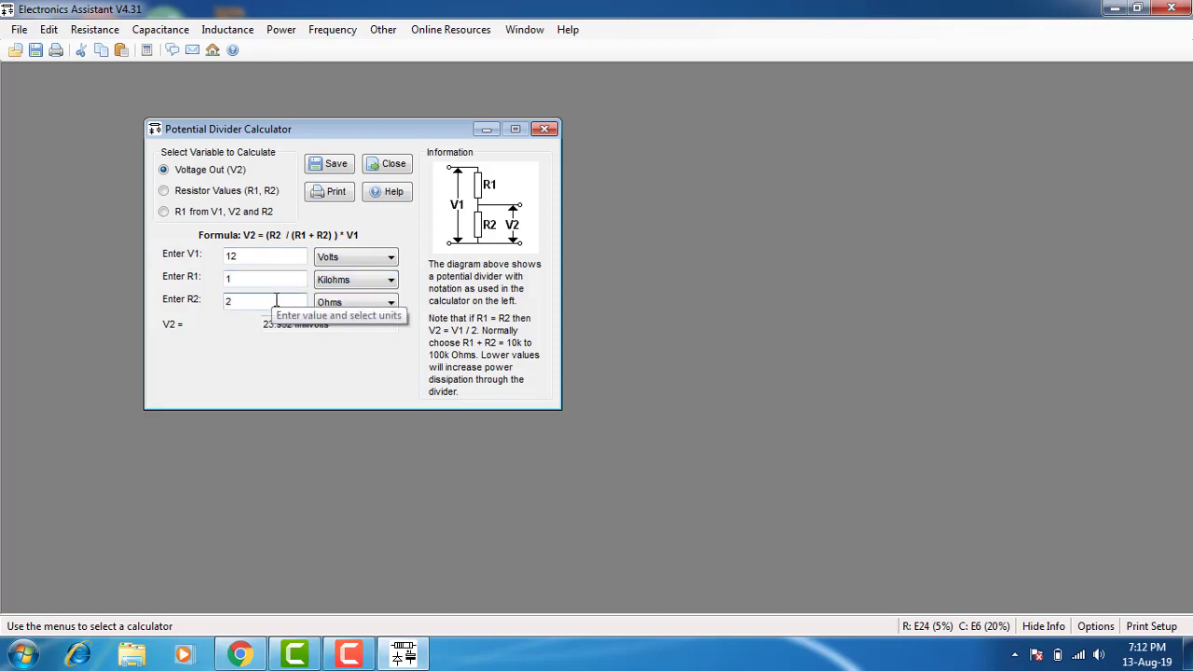
click(360, 303)
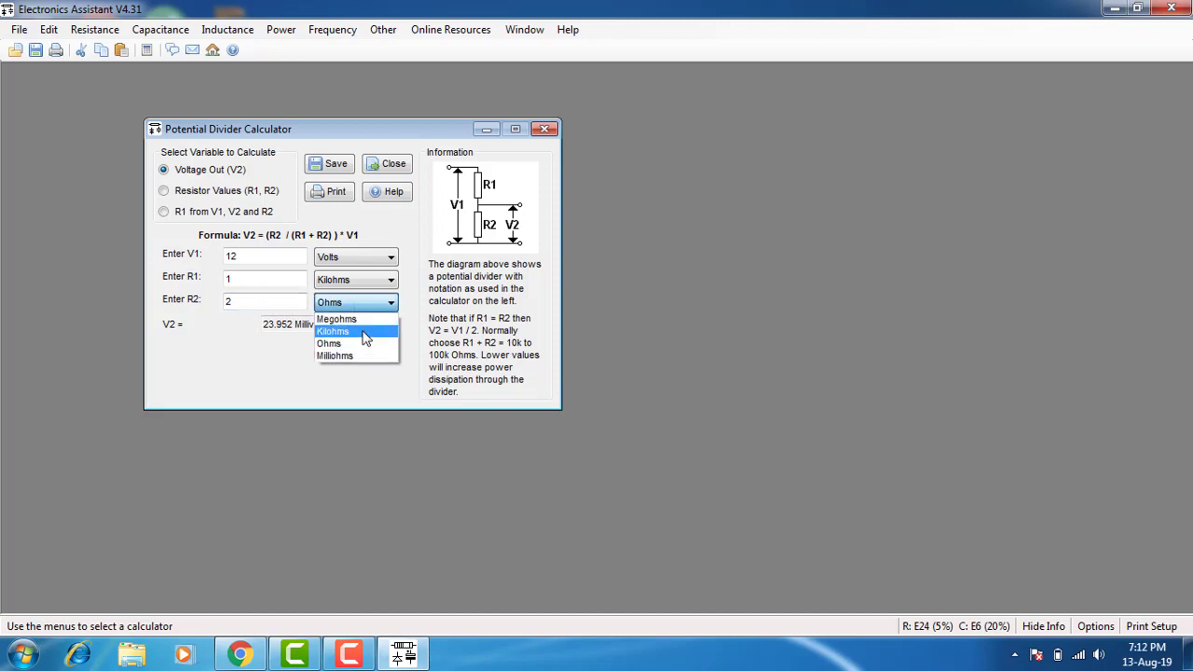
click(363, 332)
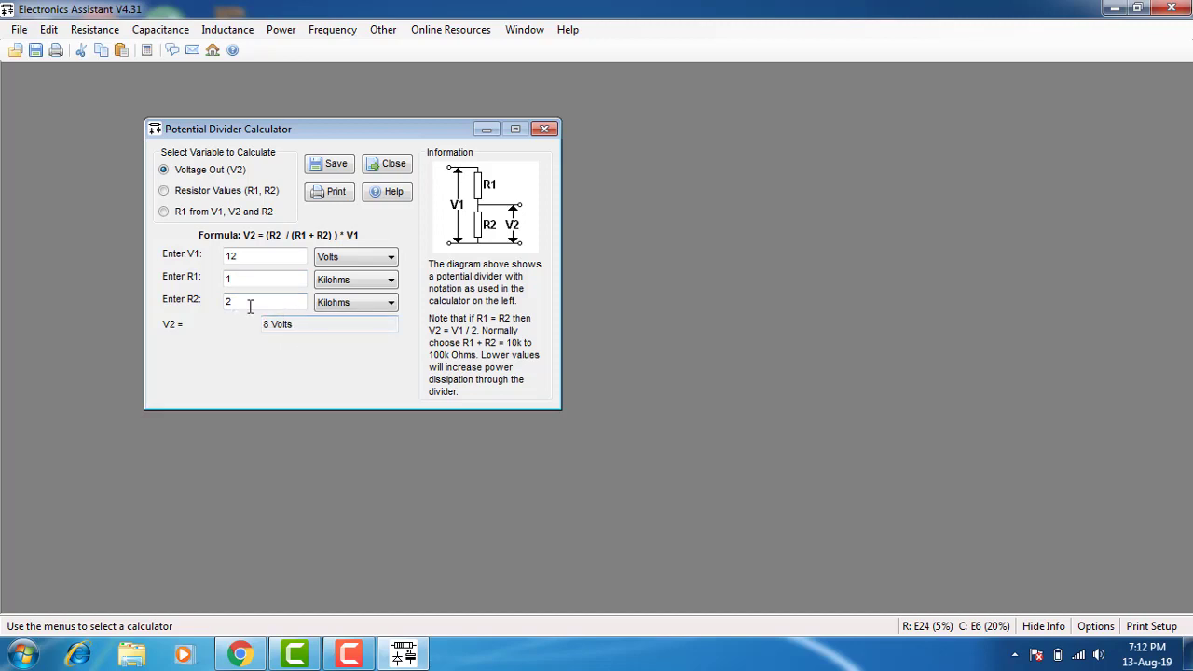
- Recalculate V2 with R2 at 3 kilohms and R1 at 5 kilohms, and close the Potential Divider Calculator
double_click(249, 307)
text(3)
double_click(240, 280)
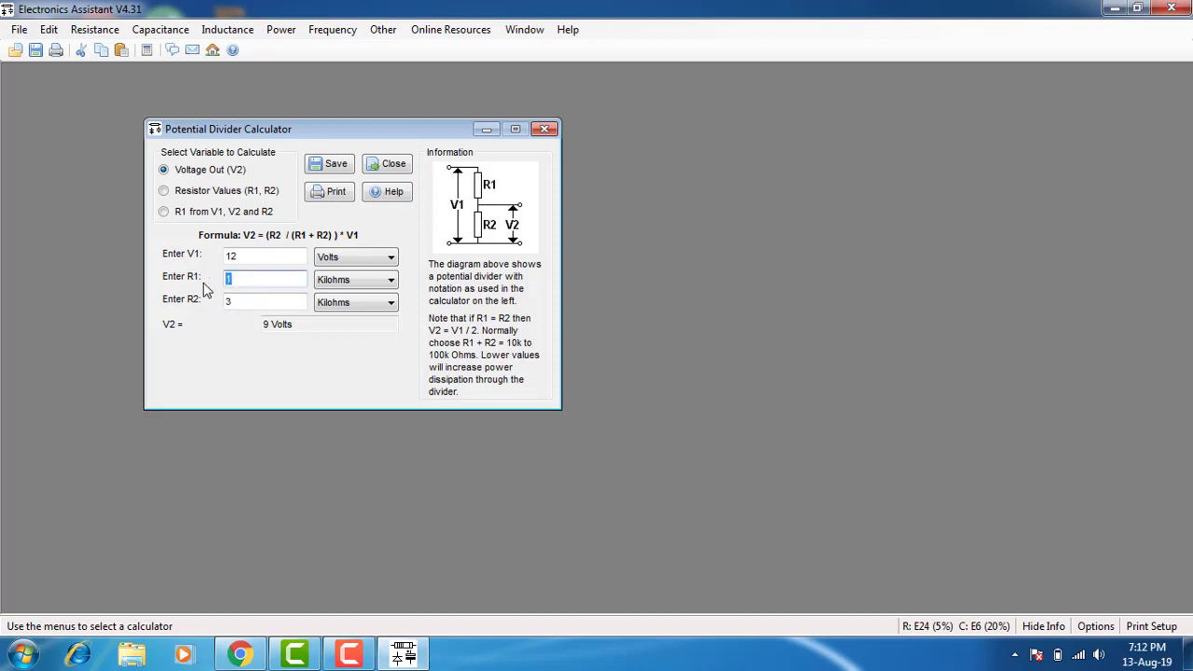
text(5)
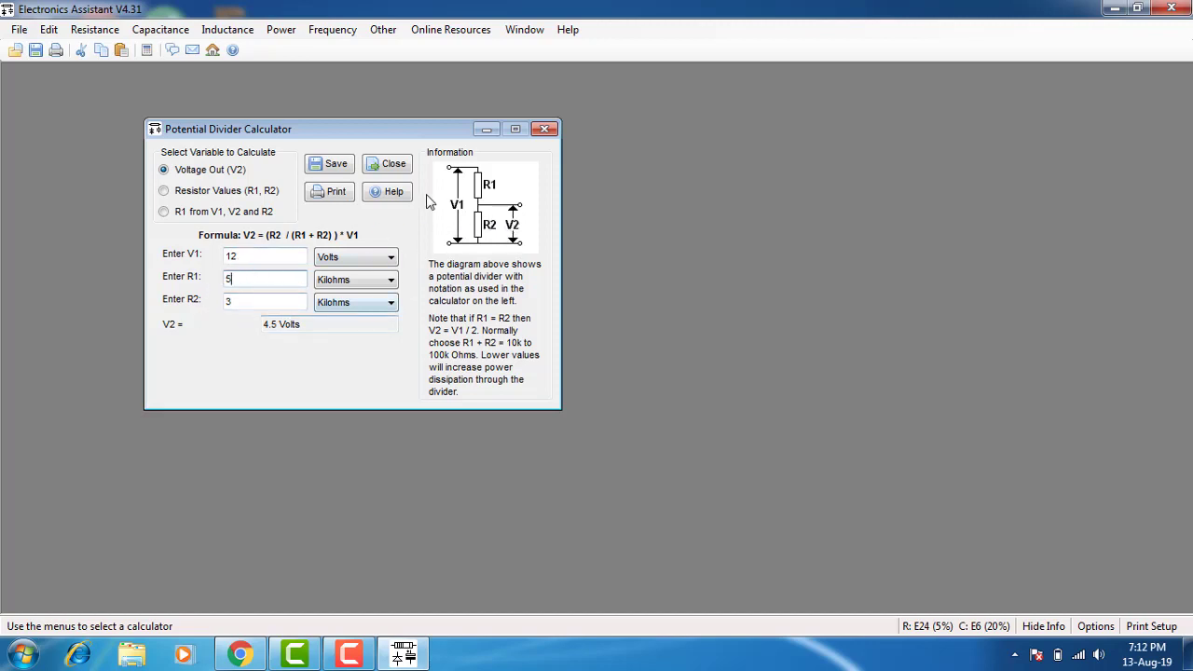
click(545, 129)
click(395, 31)
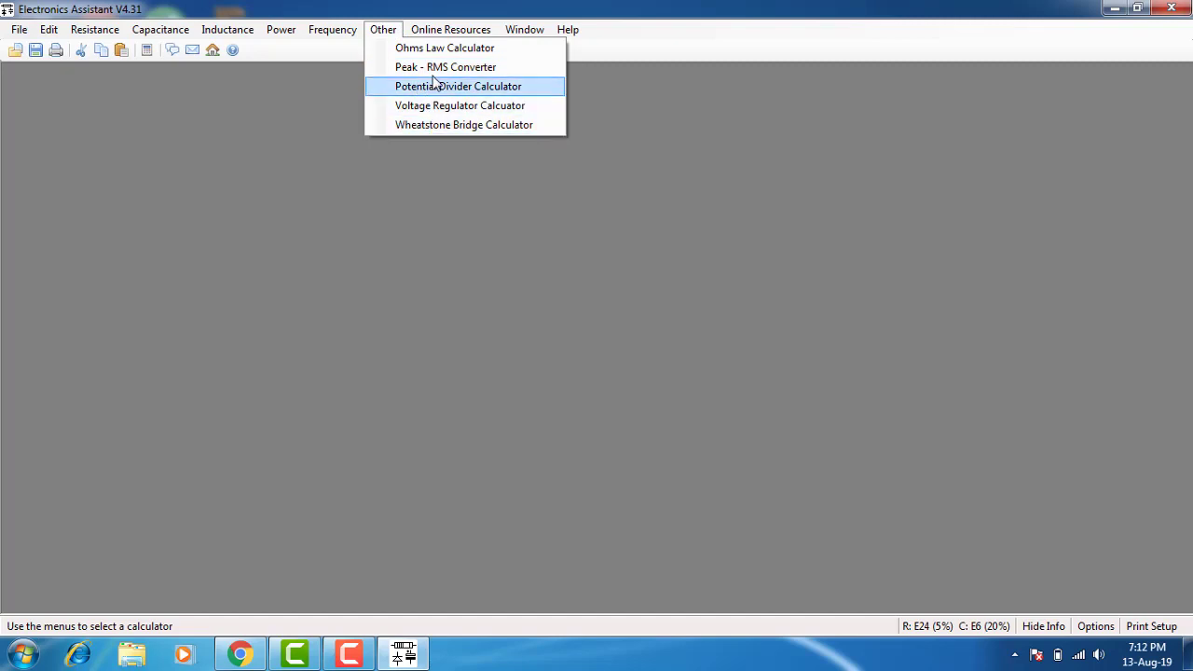
mouse_move(420, 29)
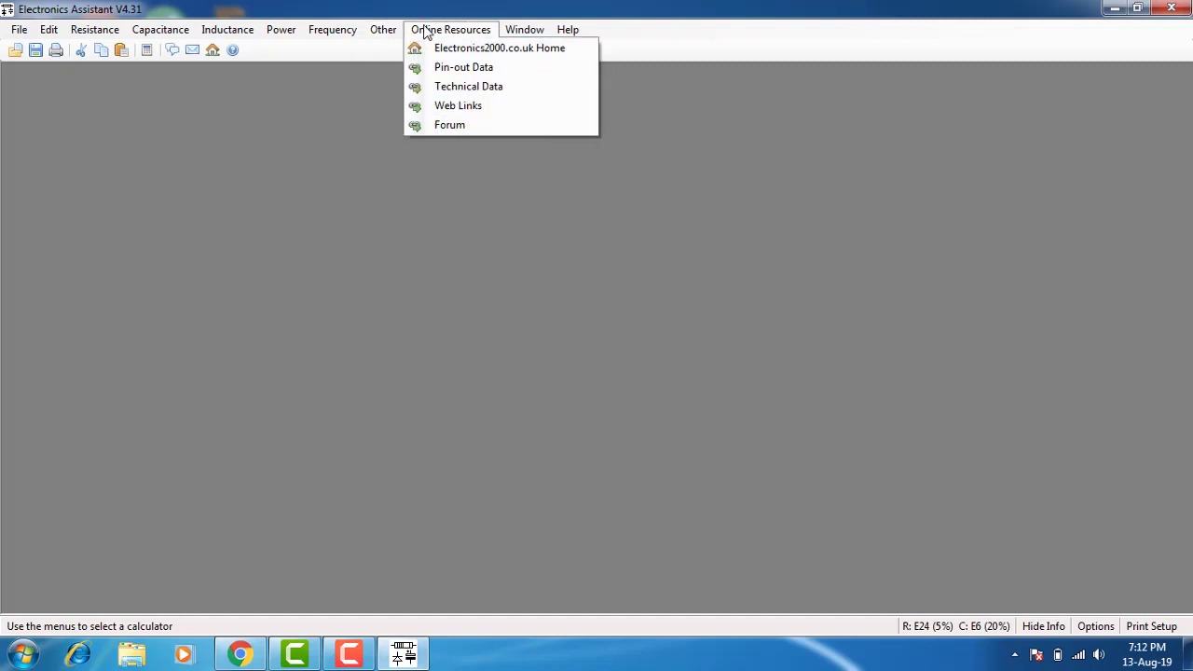
click(236, 279)
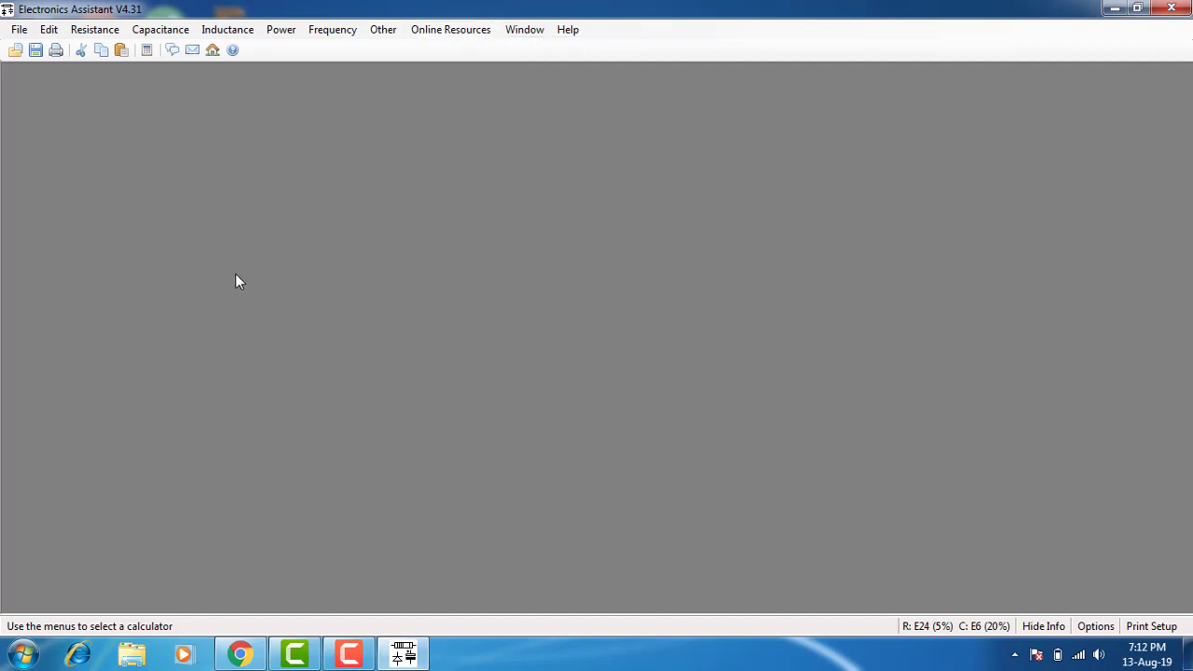